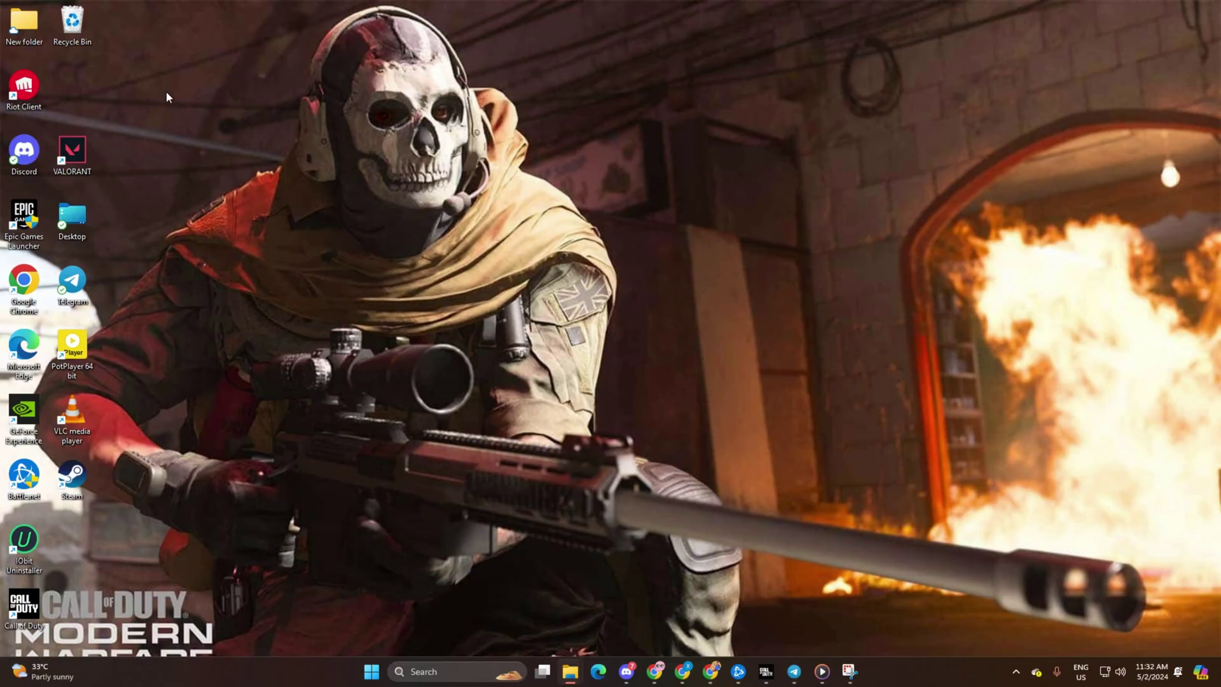
Open Battle.net and show the Call of Duty game options menu beside Play.
click(738, 671)
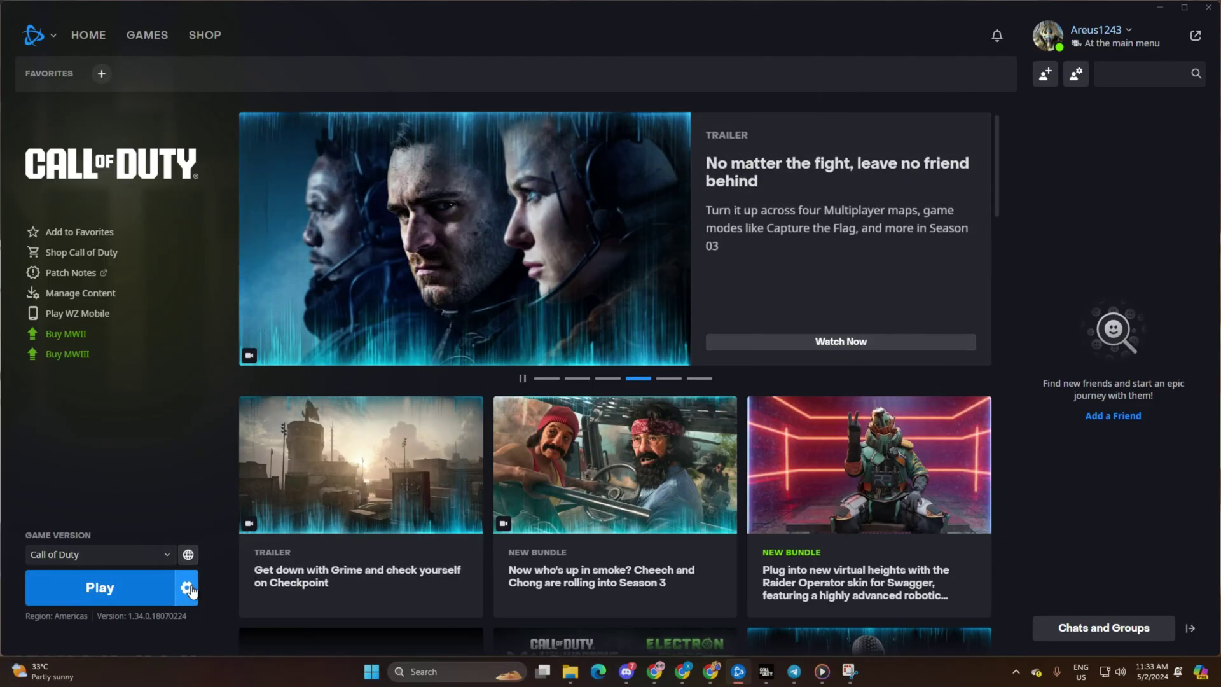
click(186, 587)
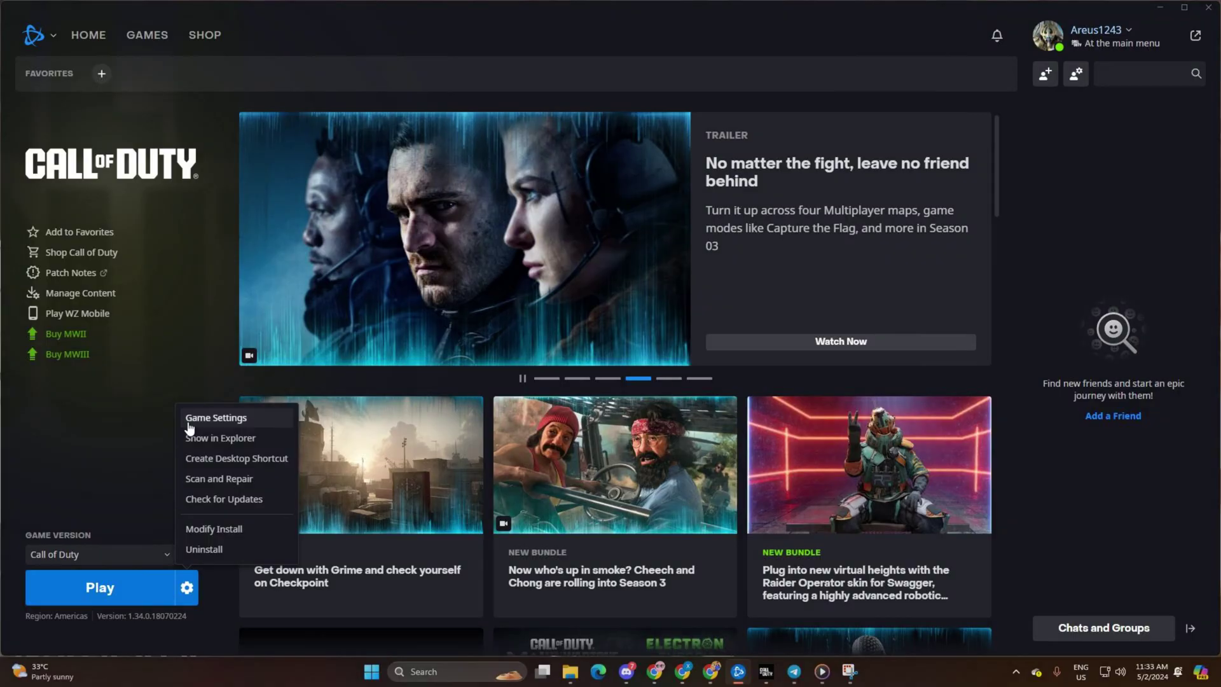
Leave the Latest Updates and Pre-release Content download limits off, save, and minimize Battle.net.
click(215, 418)
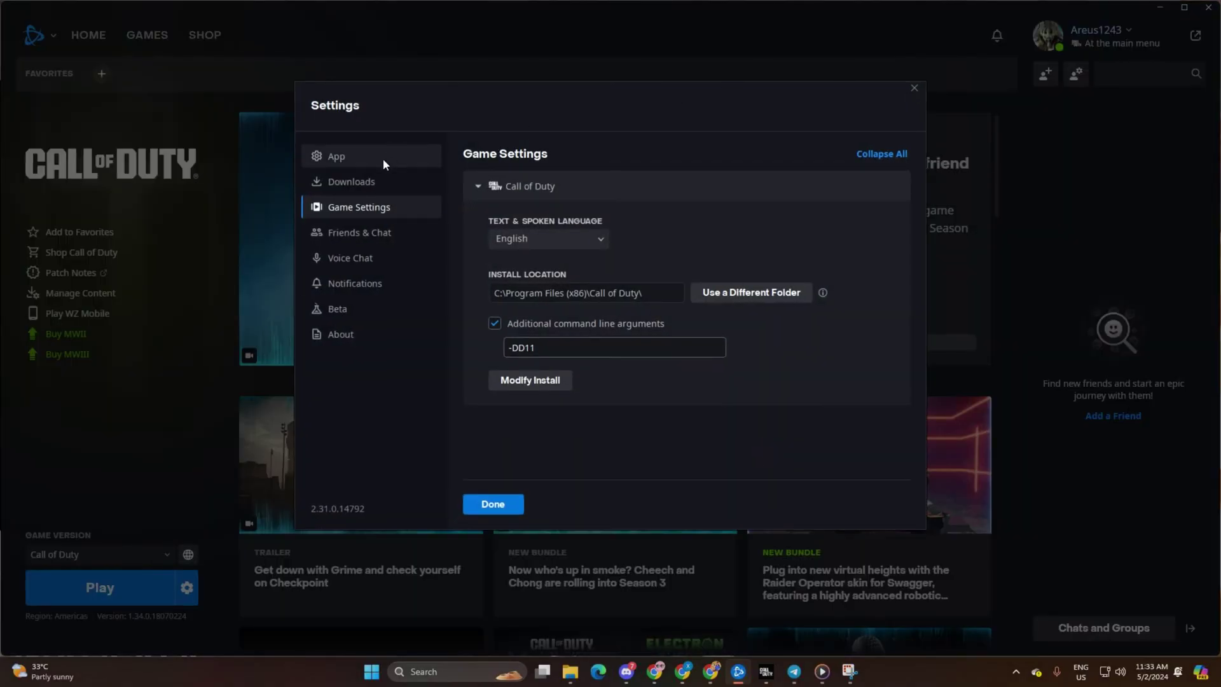
click(360, 181)
scroll(581, 338, down, 3)
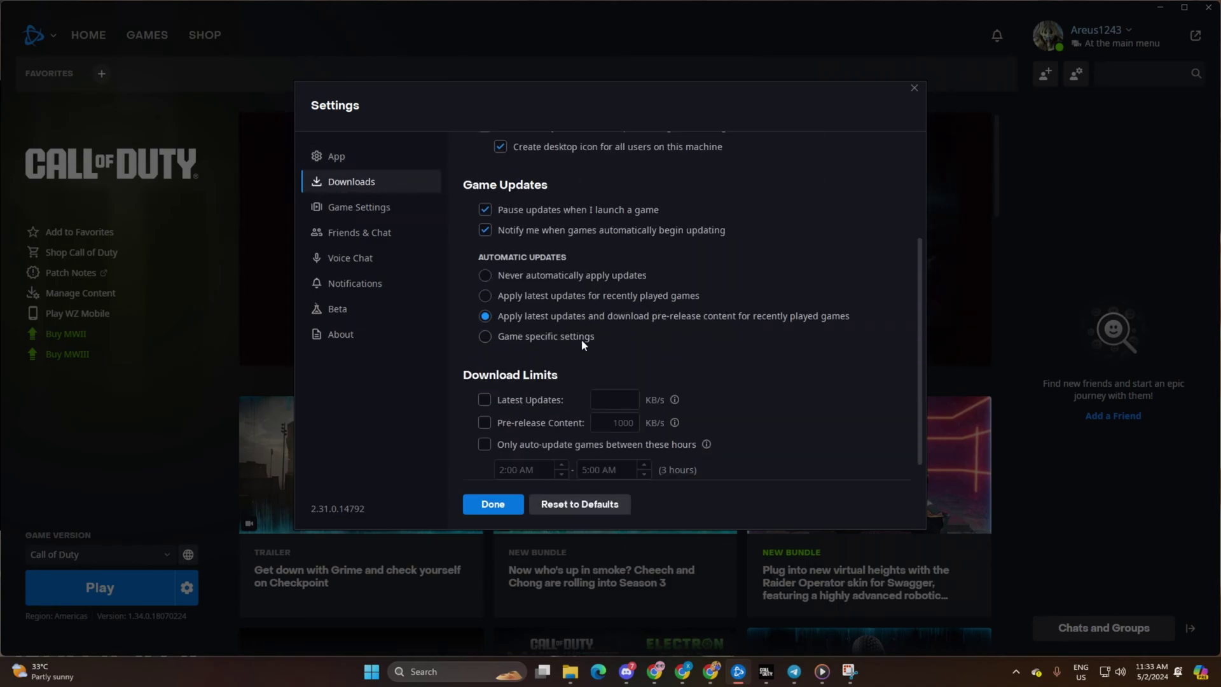
scroll(581, 346, down, 1)
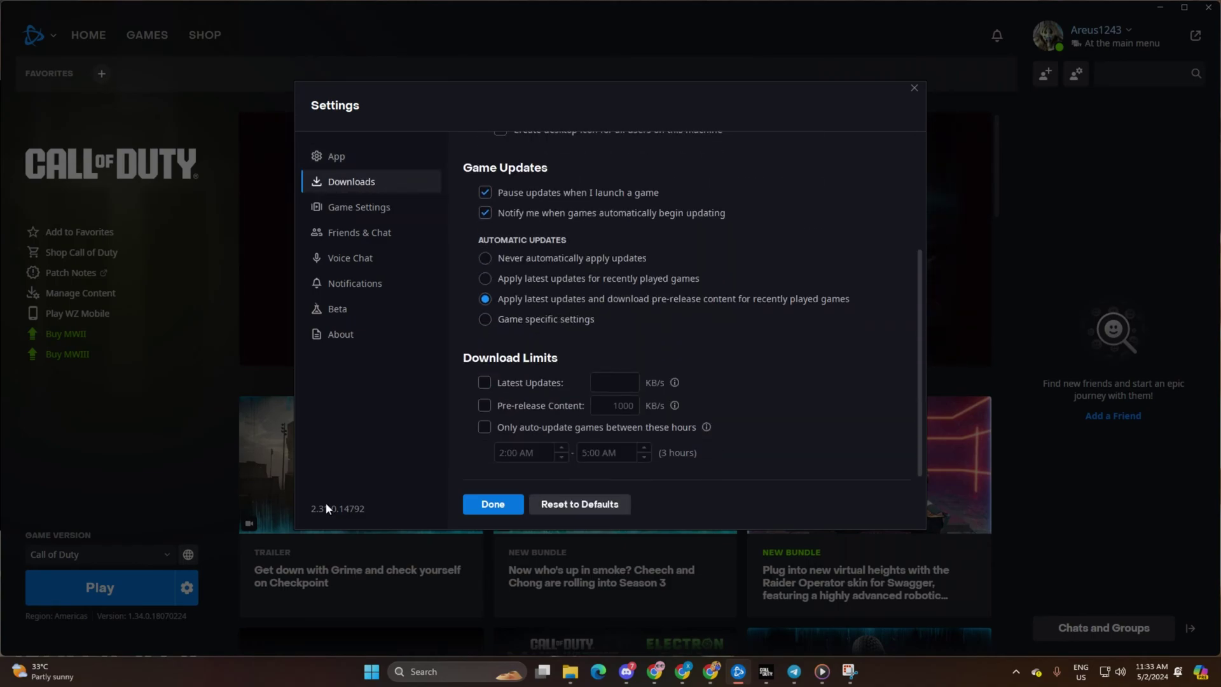
click(481, 384)
click(482, 388)
click(483, 404)
click(484, 405)
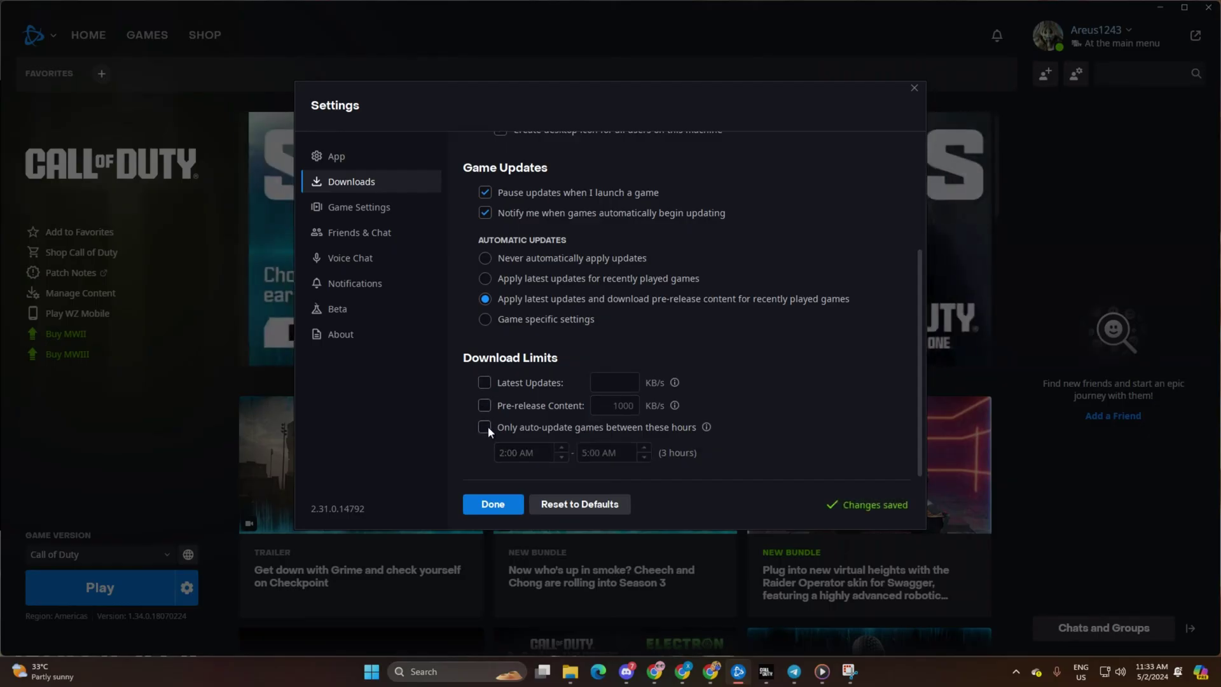
click(499, 505)
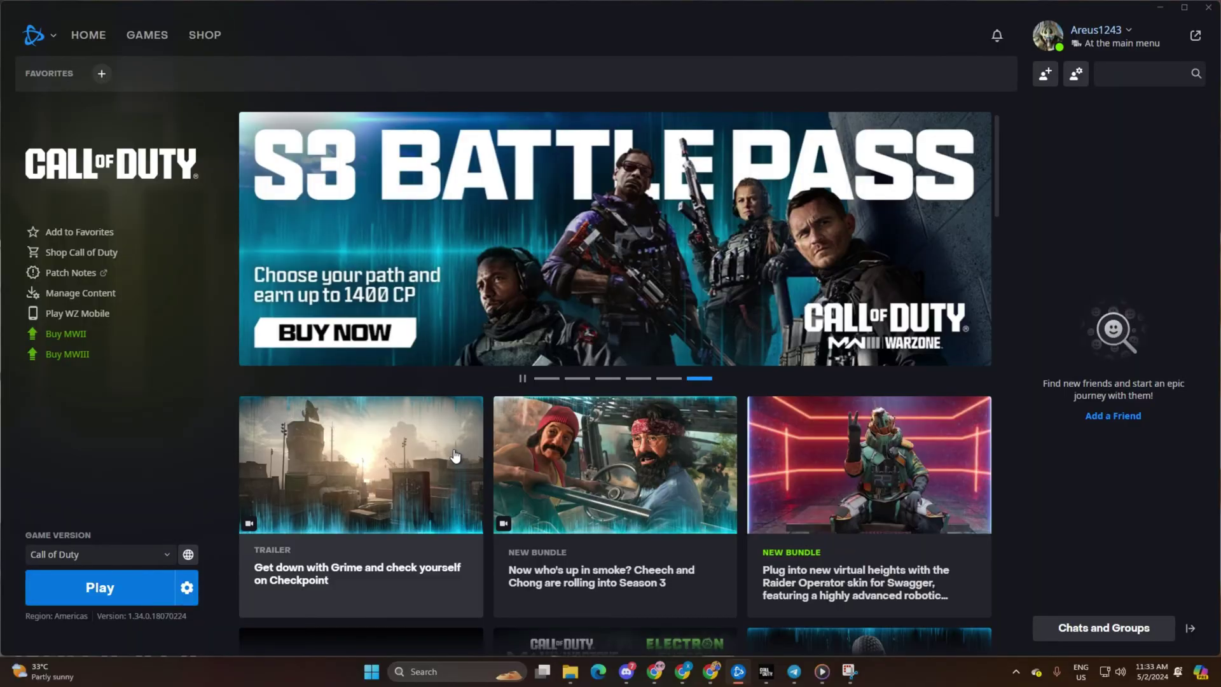
click(1161, 7)
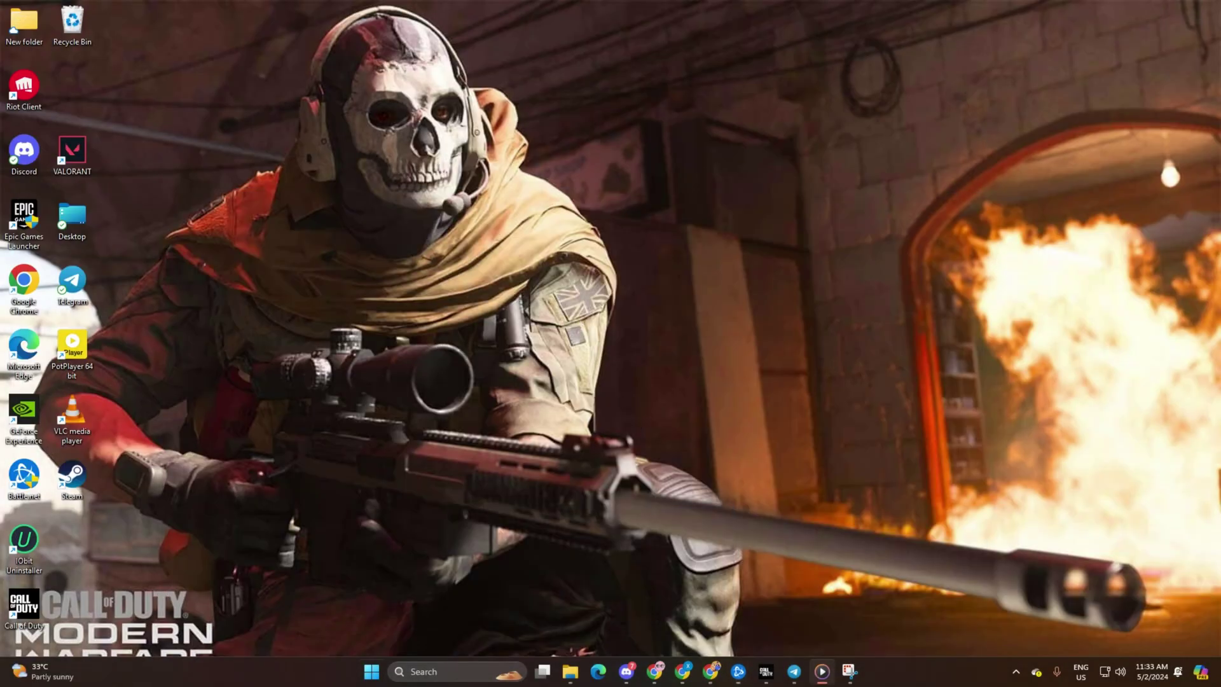
Search for 'cmd' and run Command Prompt as administrator.
click(425, 672)
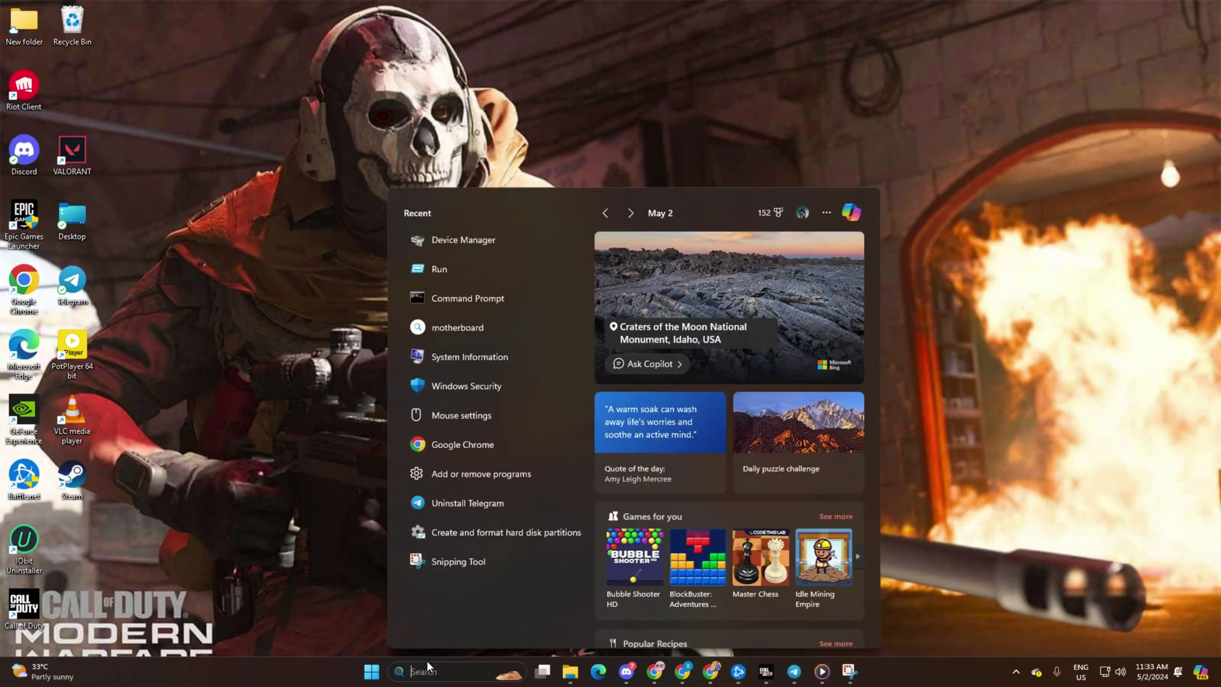
text(cj)
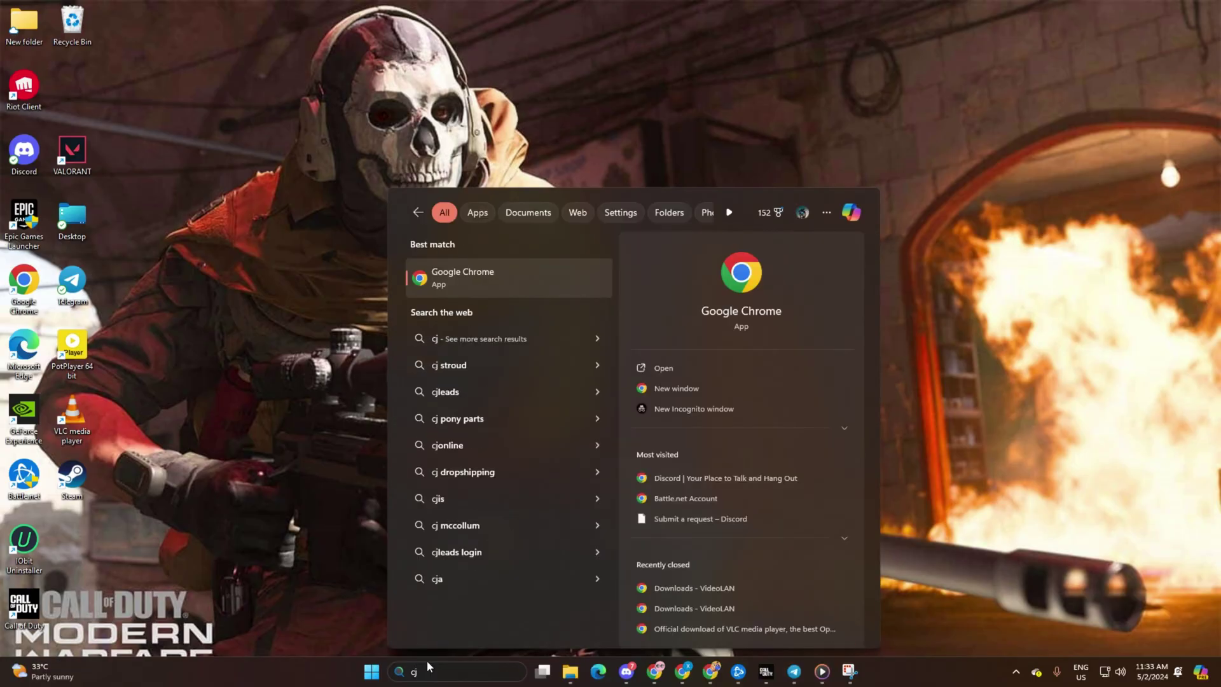
key(BackSpace)
text(md)
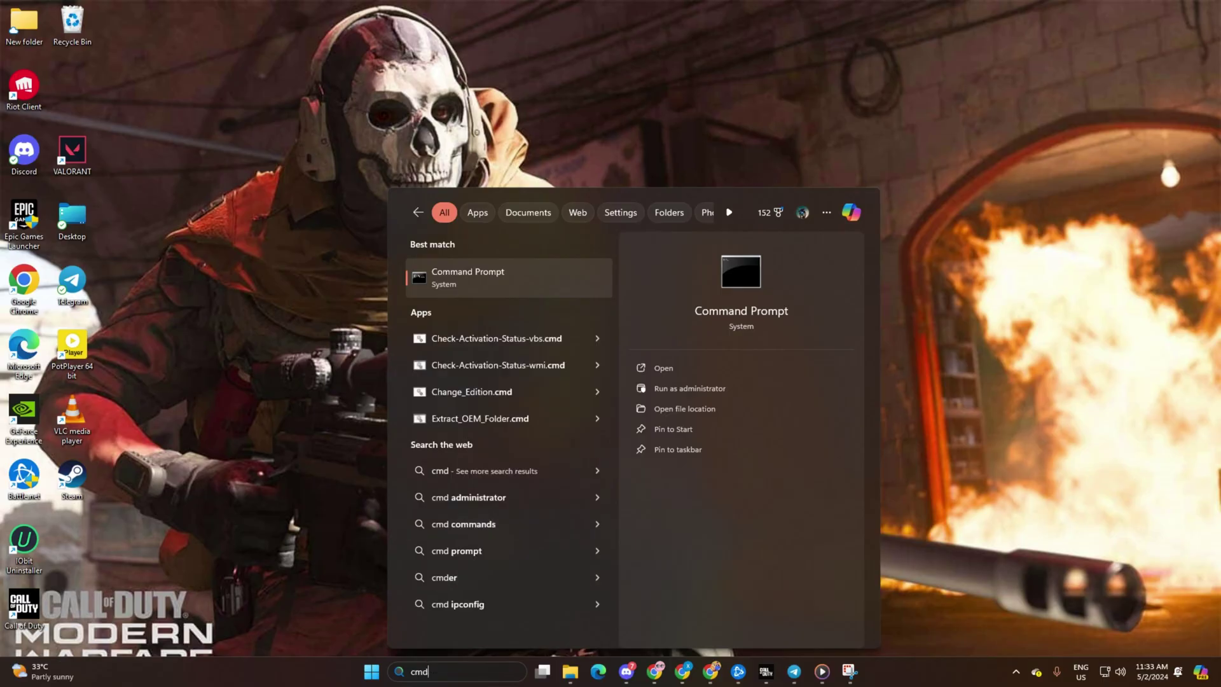
right_click(548, 289)
click(604, 305)
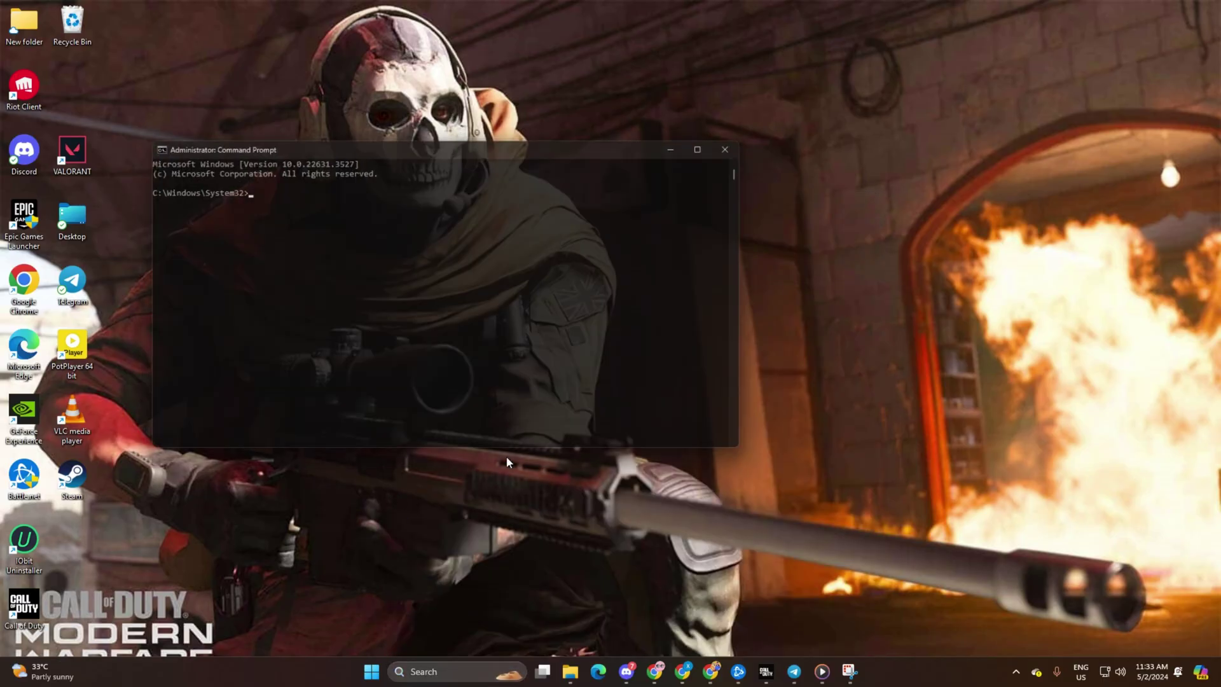
Run the Winsock reset and DNS flush commands in the administrator console.
drag(462, 143, 654, 129)
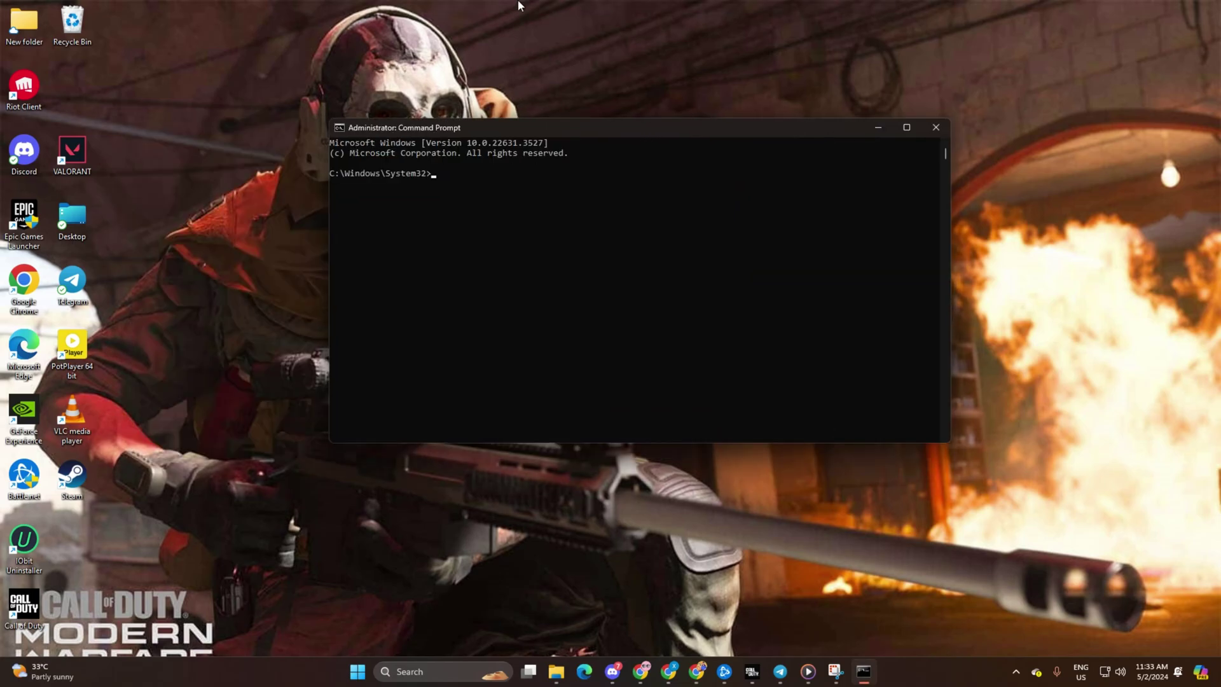
right_click(487, 200)
key(Return)
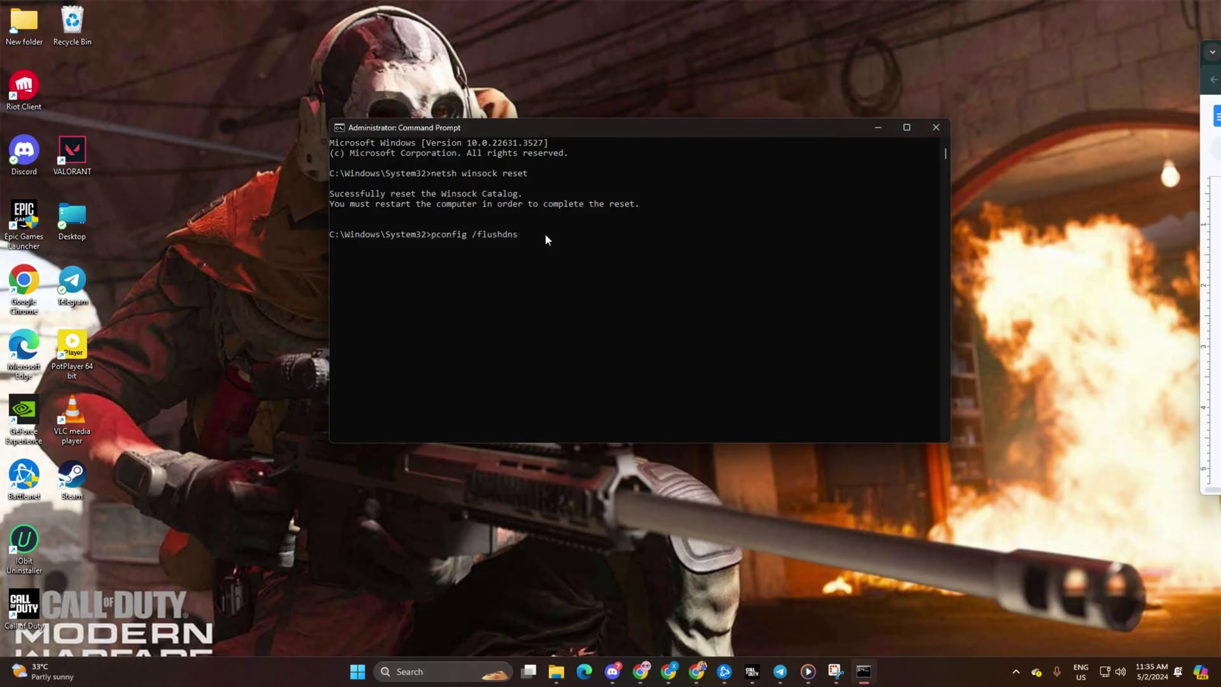
drag(544, 234, 411, 235)
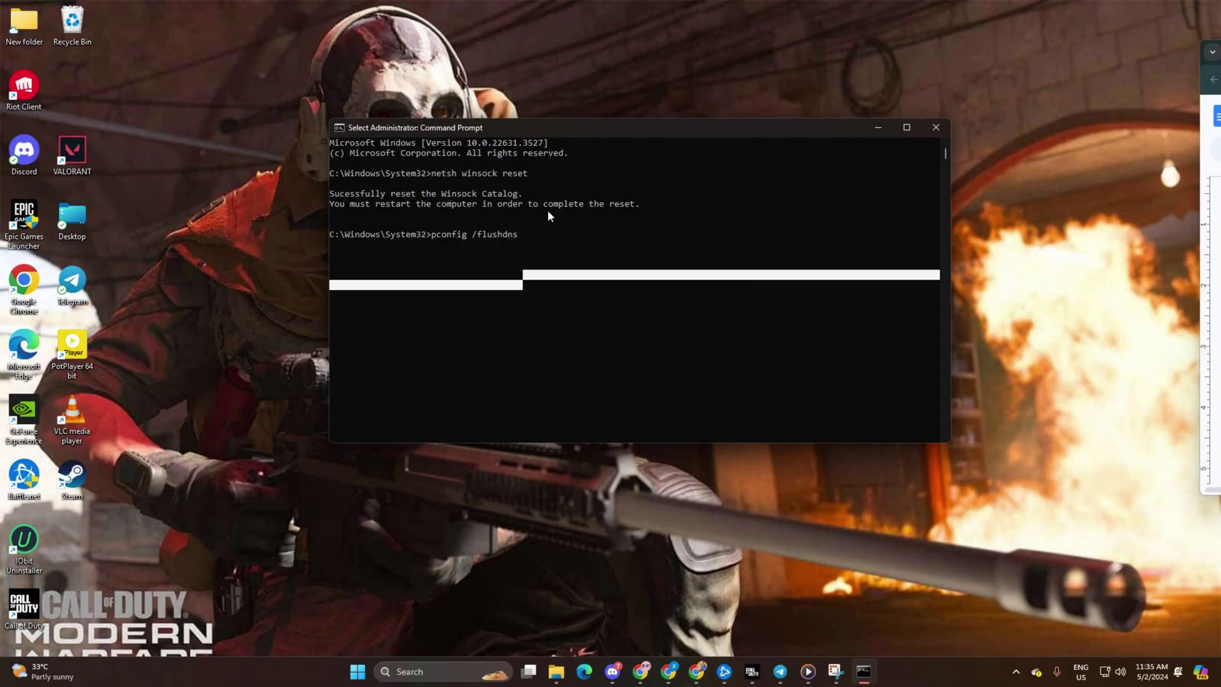
click(568, 167)
key(Return)
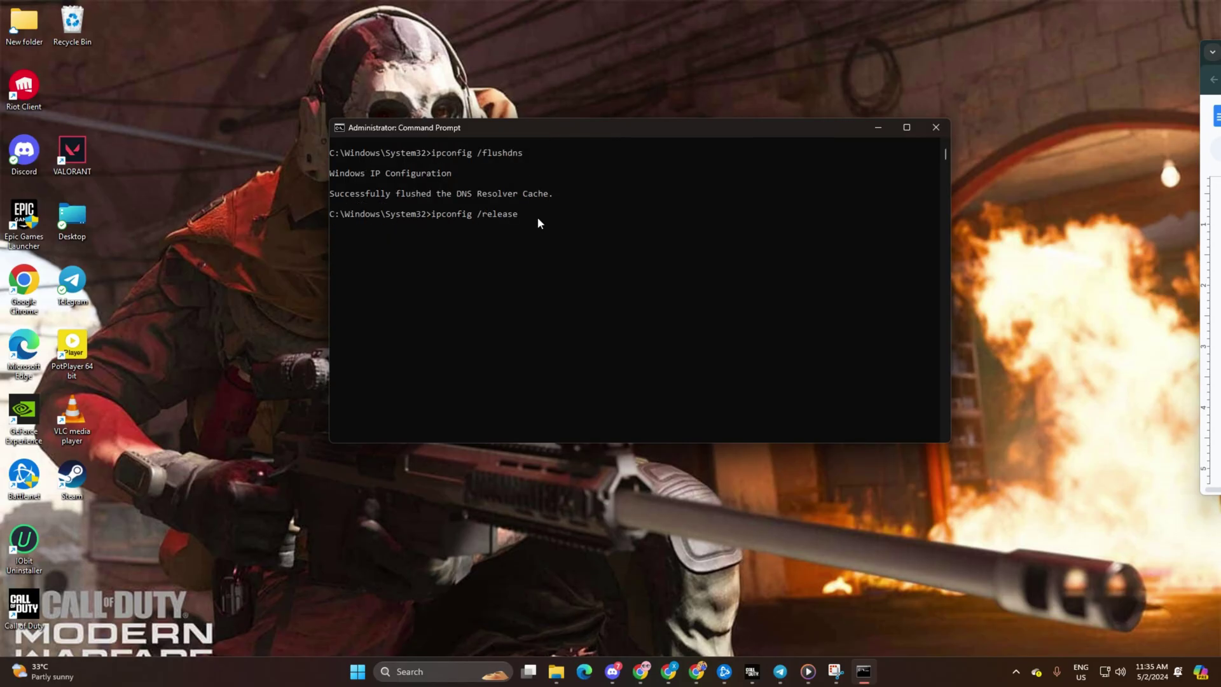
Release and then renew the IP address.
drag(519, 214, 432, 215)
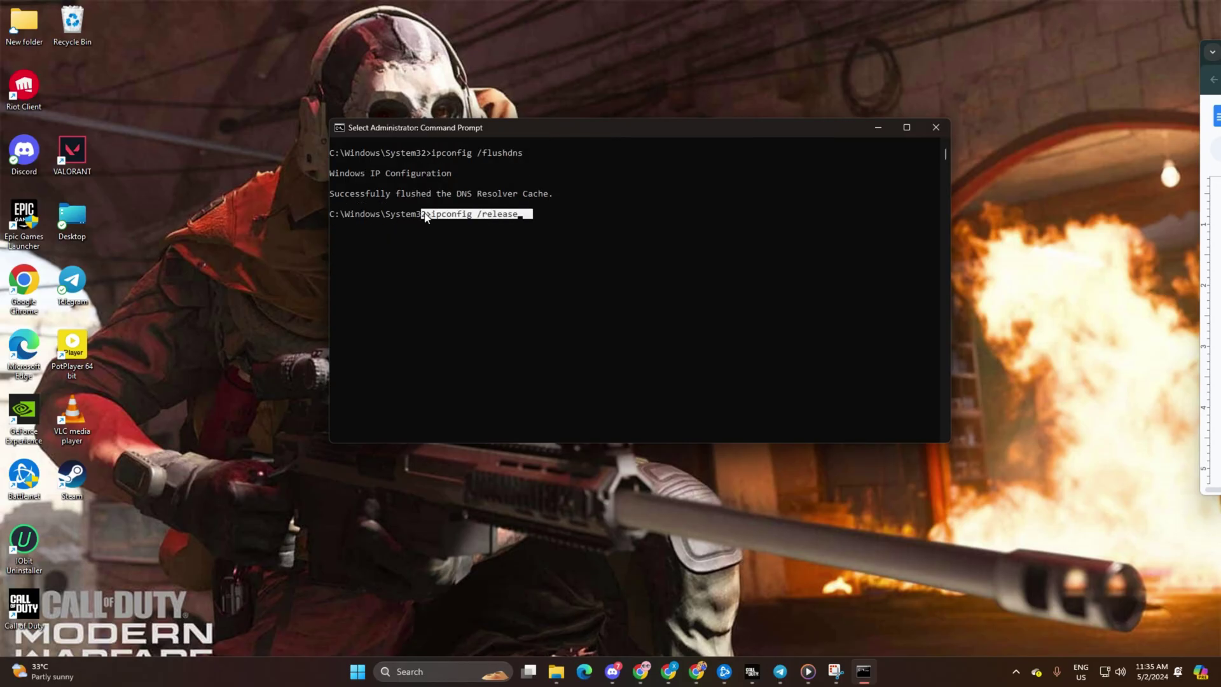
click(469, 248)
key(Return)
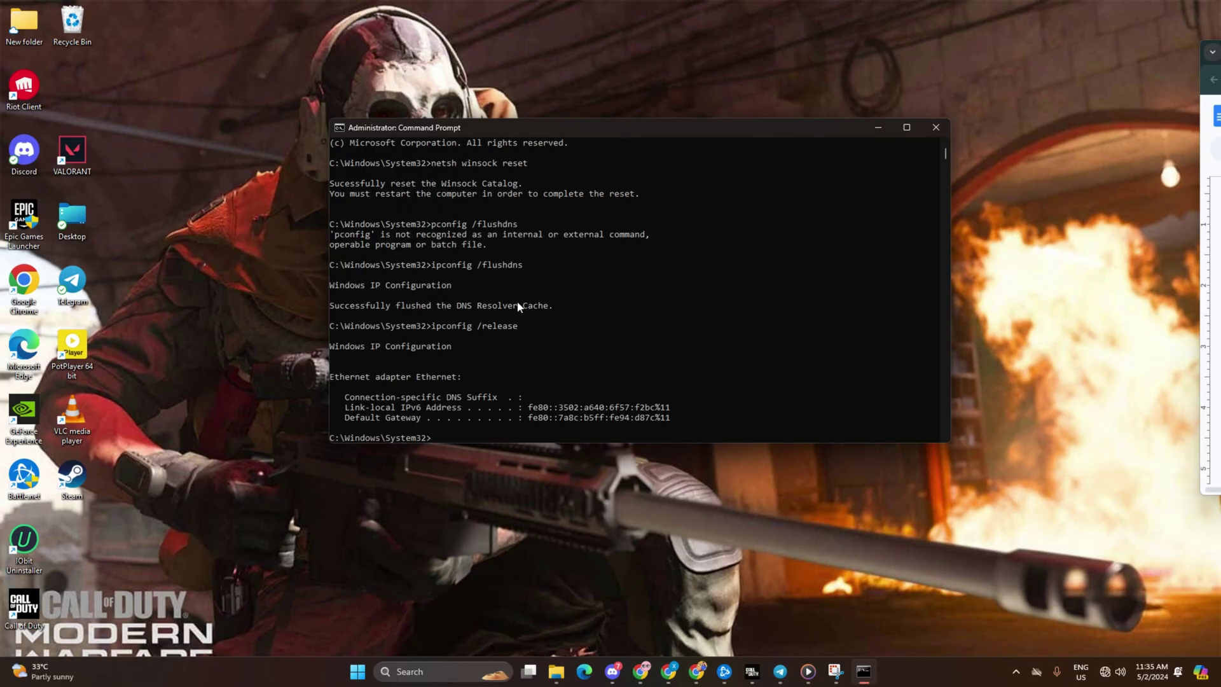
scroll(471, 300, down, 3)
scroll(472, 303, down, 1)
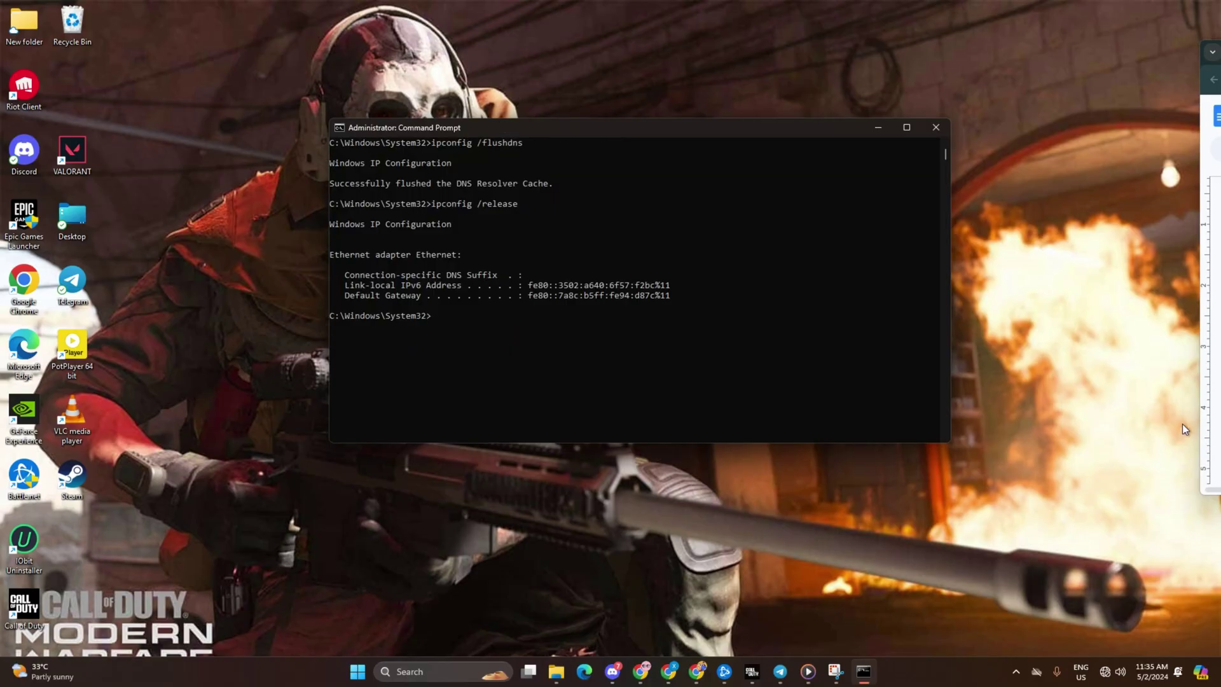
right_click(532, 322)
click(482, 361)
key(Return)
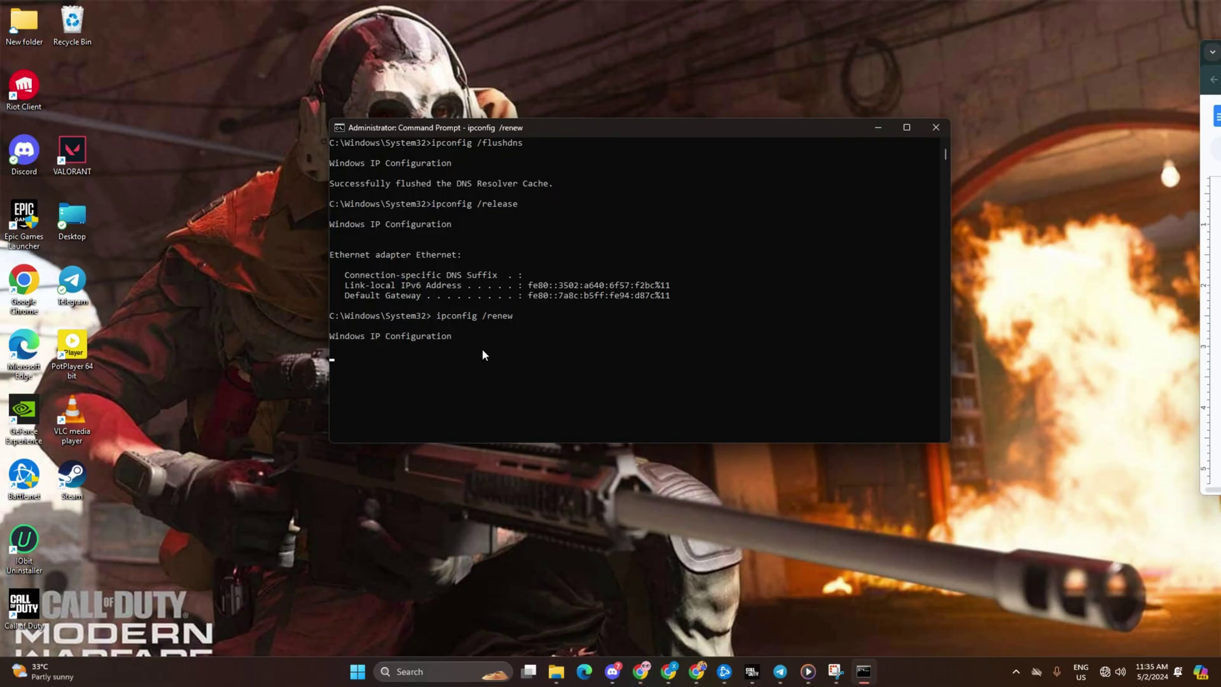
Run 'netsh int ip reset' and close the administrator Command Prompt.
scroll(483, 354, down, 2)
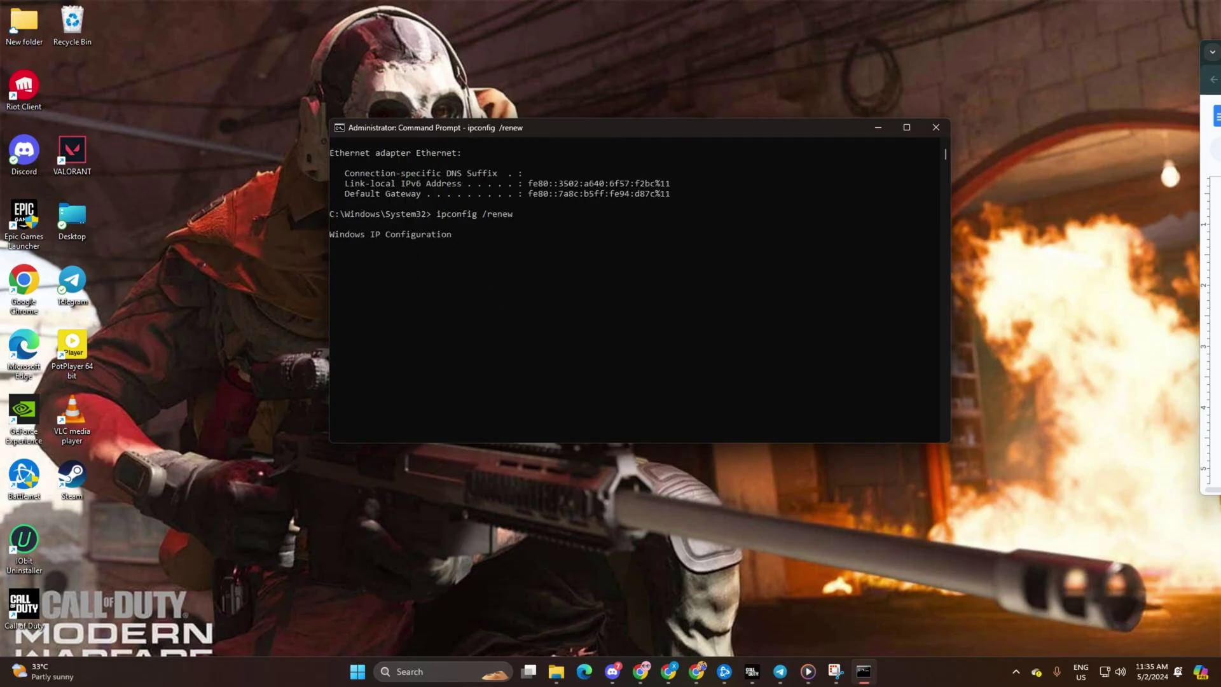
right_click(439, 316)
drag(593, 322, 459, 311)
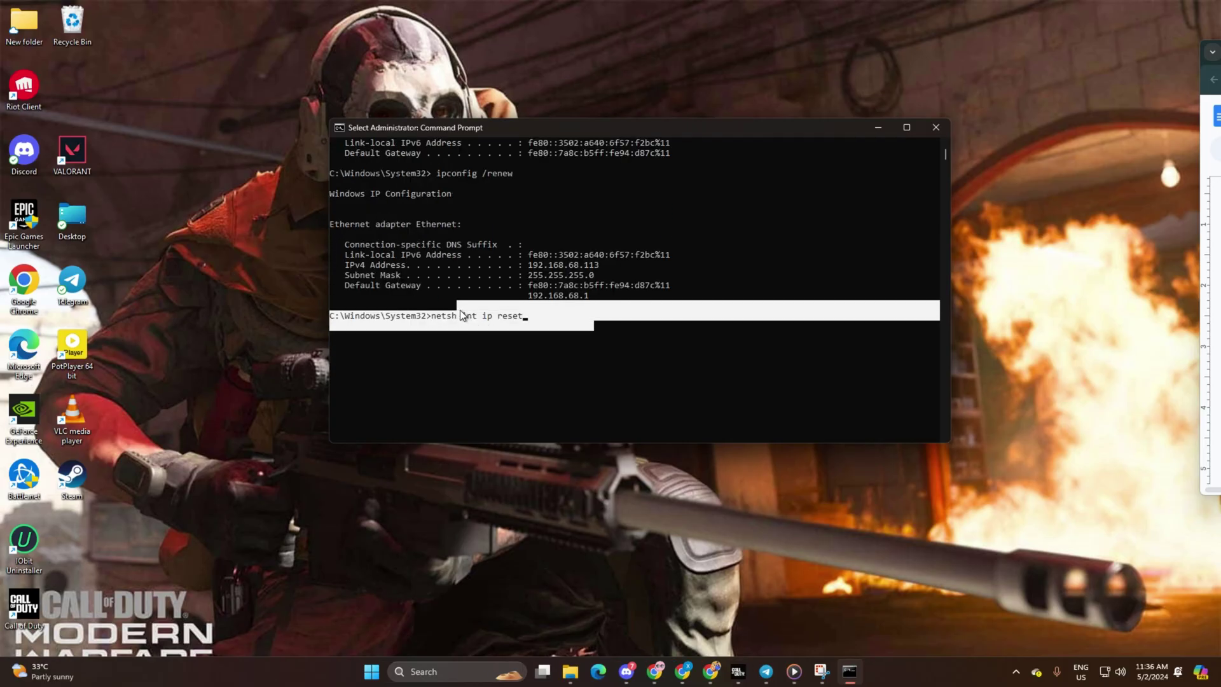
key(Return)
key(Return)
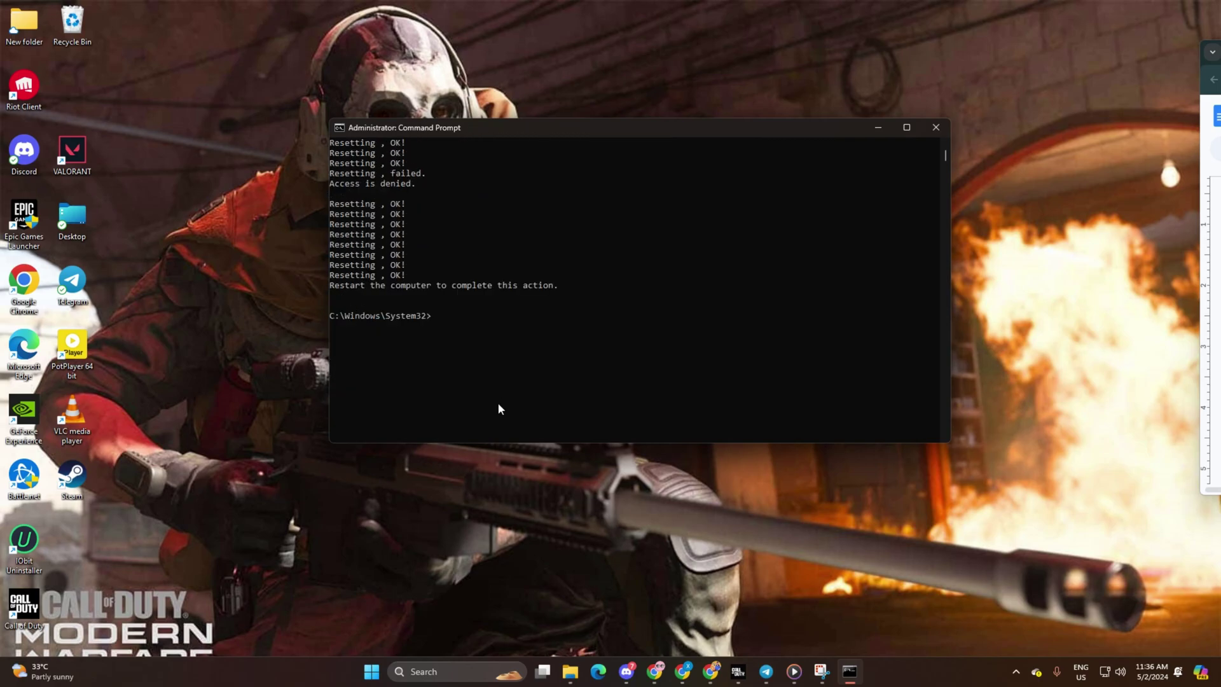
click(936, 127)
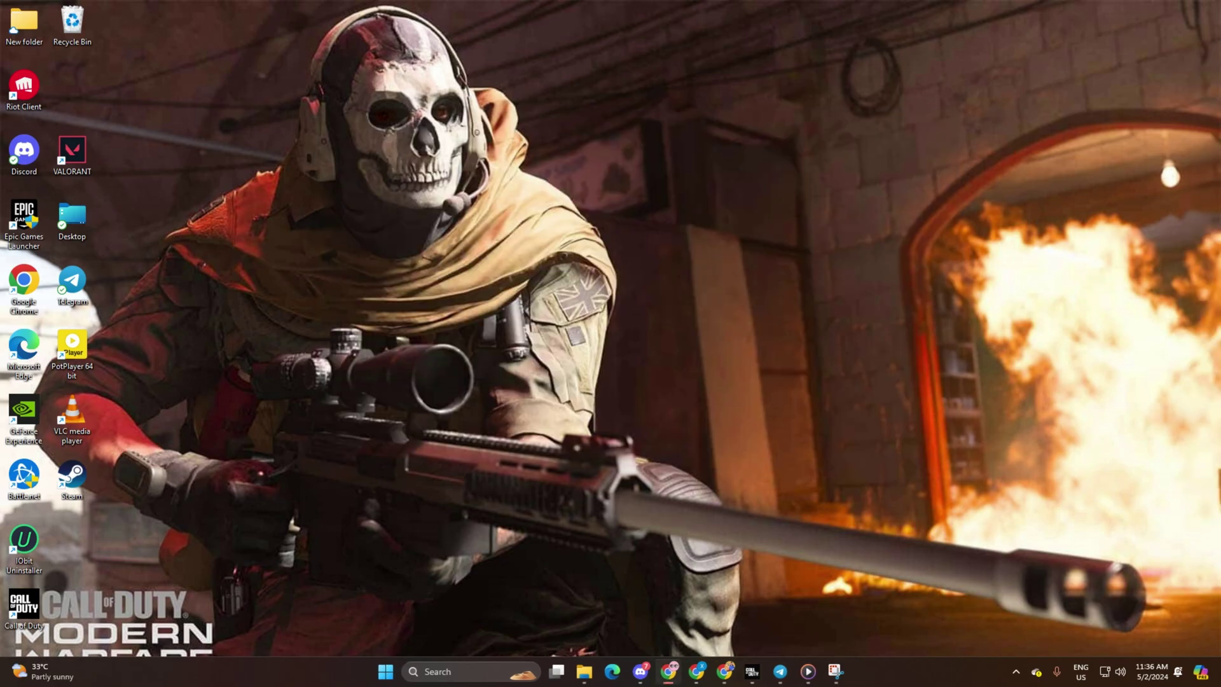
Check the Start power options without restarting, then open the Search panel with recent items.
click(808, 672)
click(382, 675)
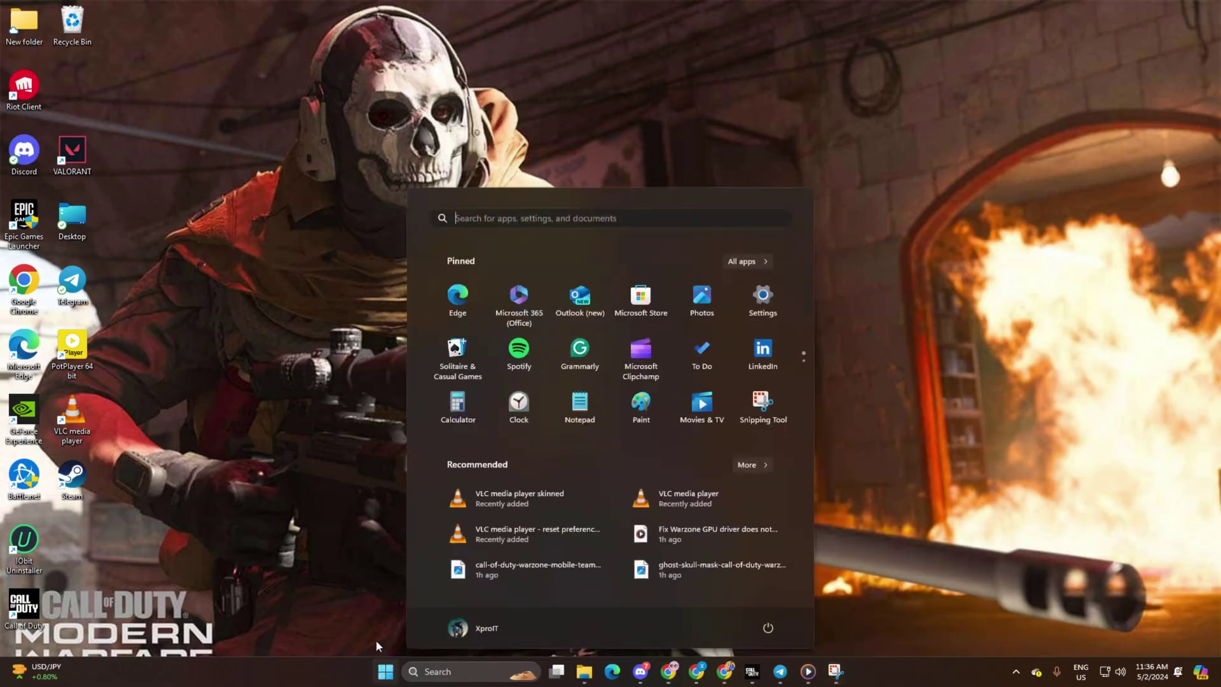
click(768, 627)
key(Escape)
click(1039, 467)
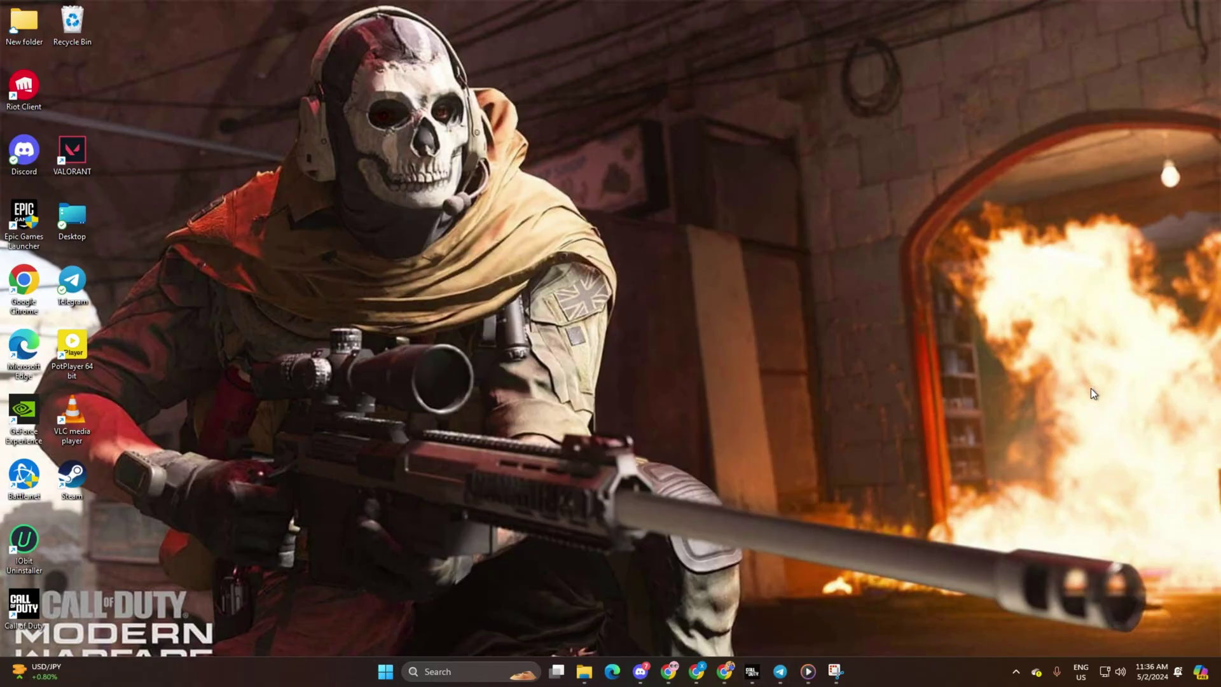
click(447, 665)
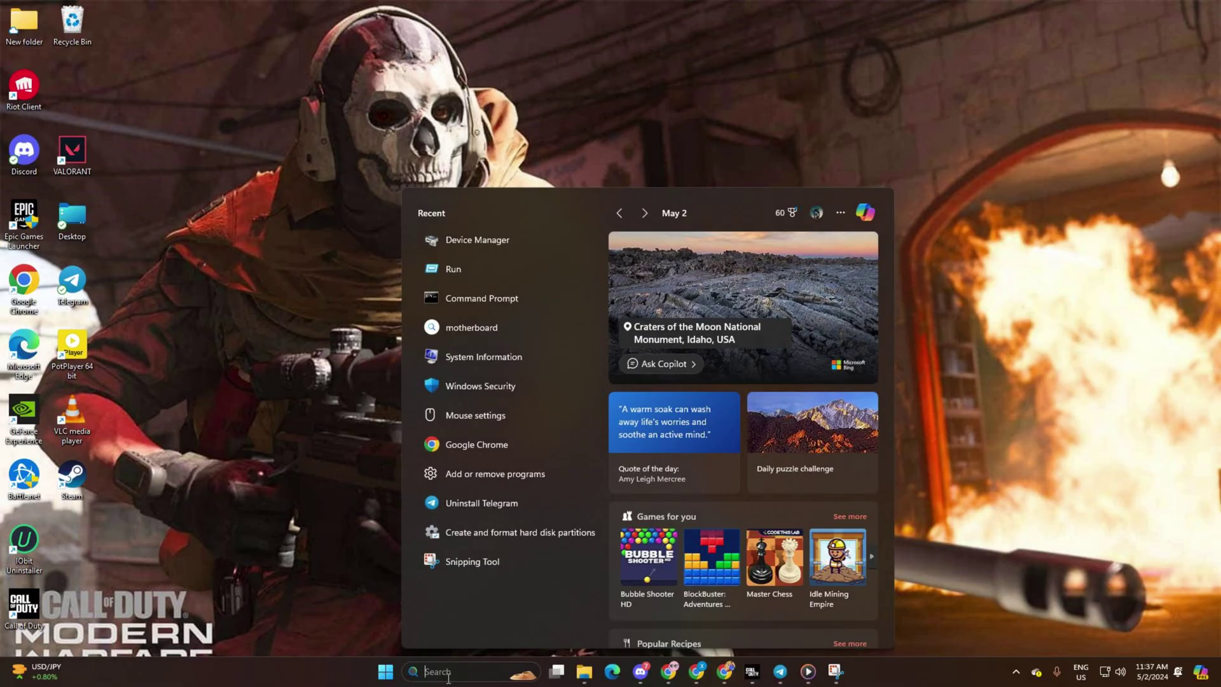
Open Command Prompt and ping 1.1.1.1 (about 6 ms) and 8.8.8.8 (about 29 ms).
text(cmd)
key(Return)
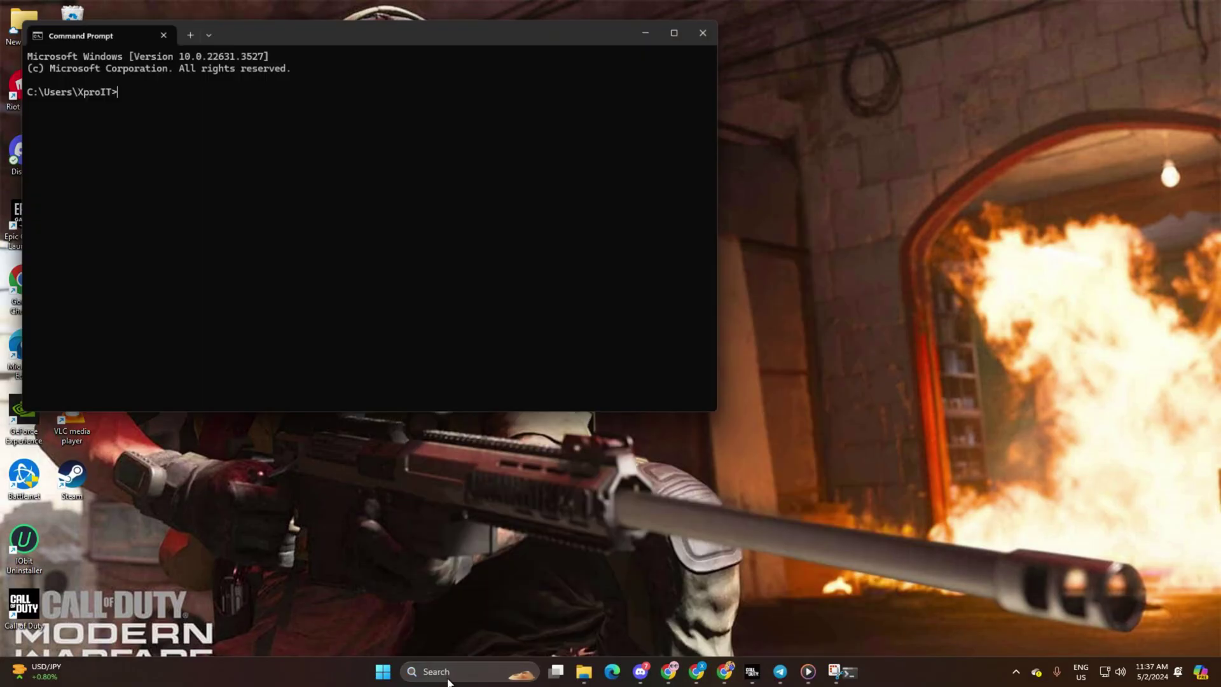
drag(358, 40, 646, 191)
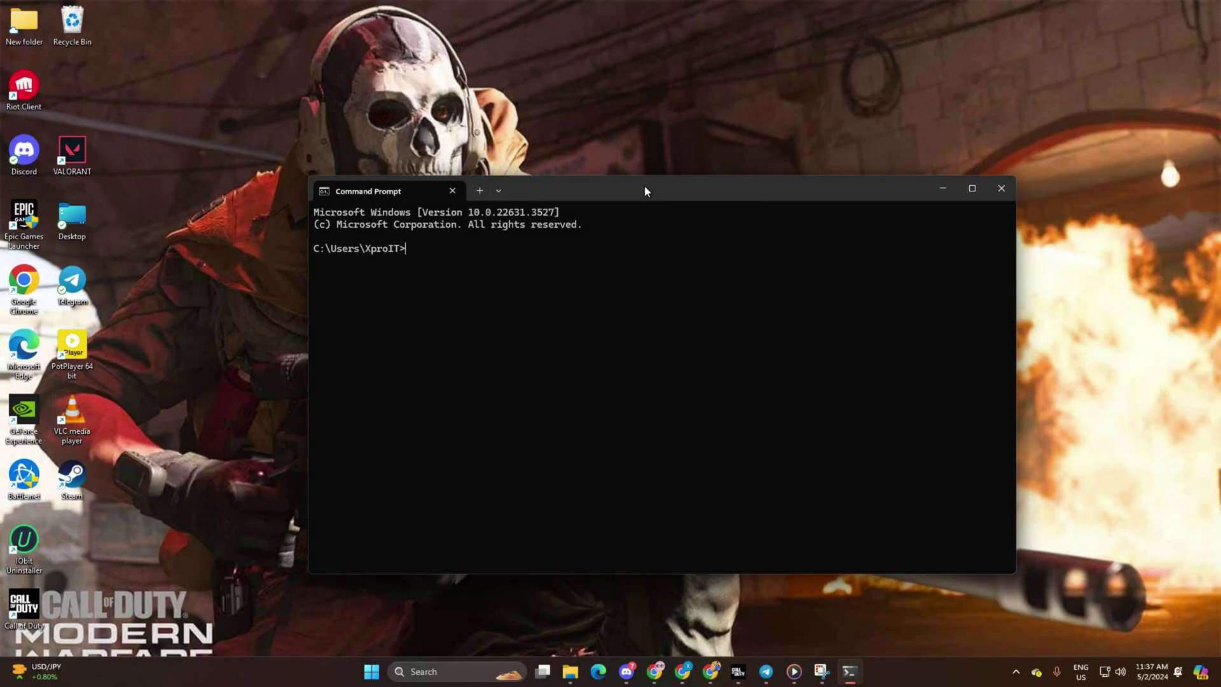
text(ping 1.1.1.1)
key(Return)
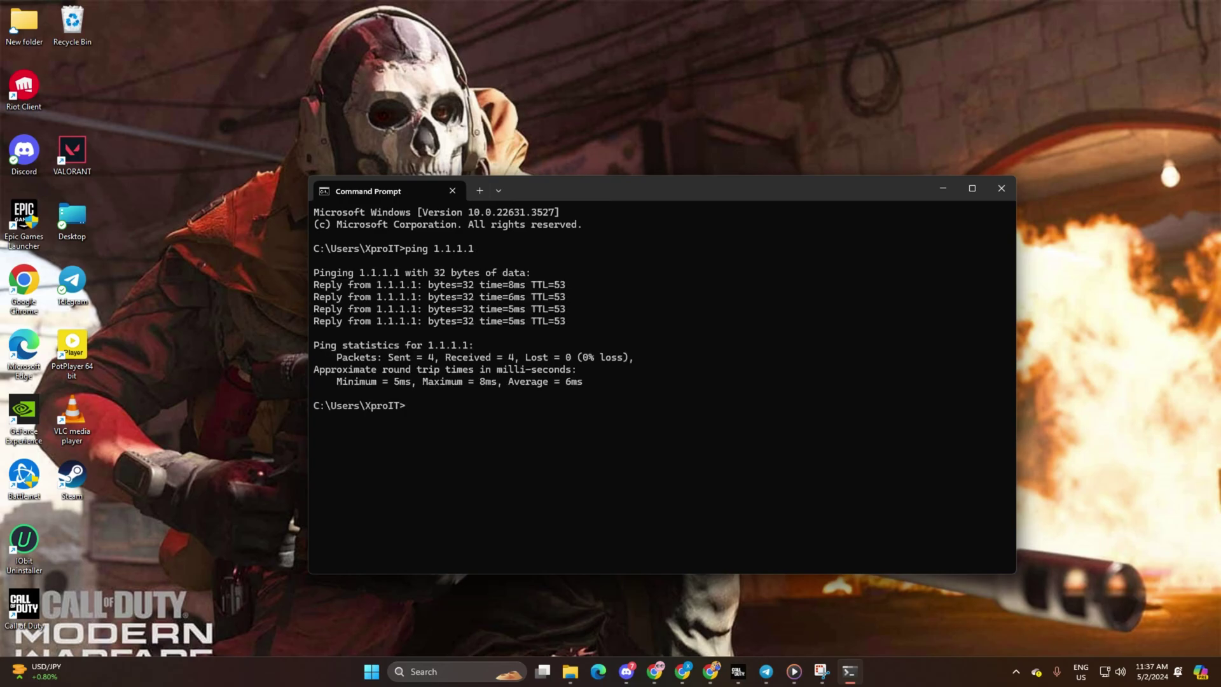
text(ping 8.8.8.8)
key(Return)
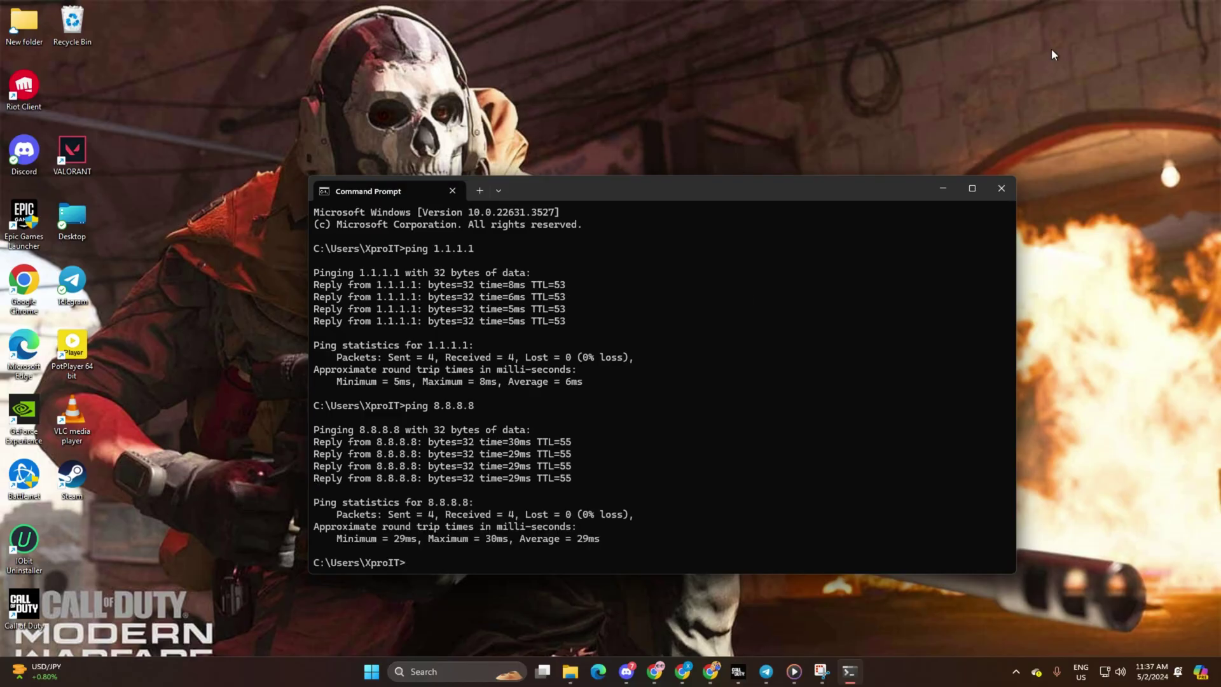
Close Command Prompt and open Settings > Network & internet > Ethernet to view DNS details.
key(alt+F4)
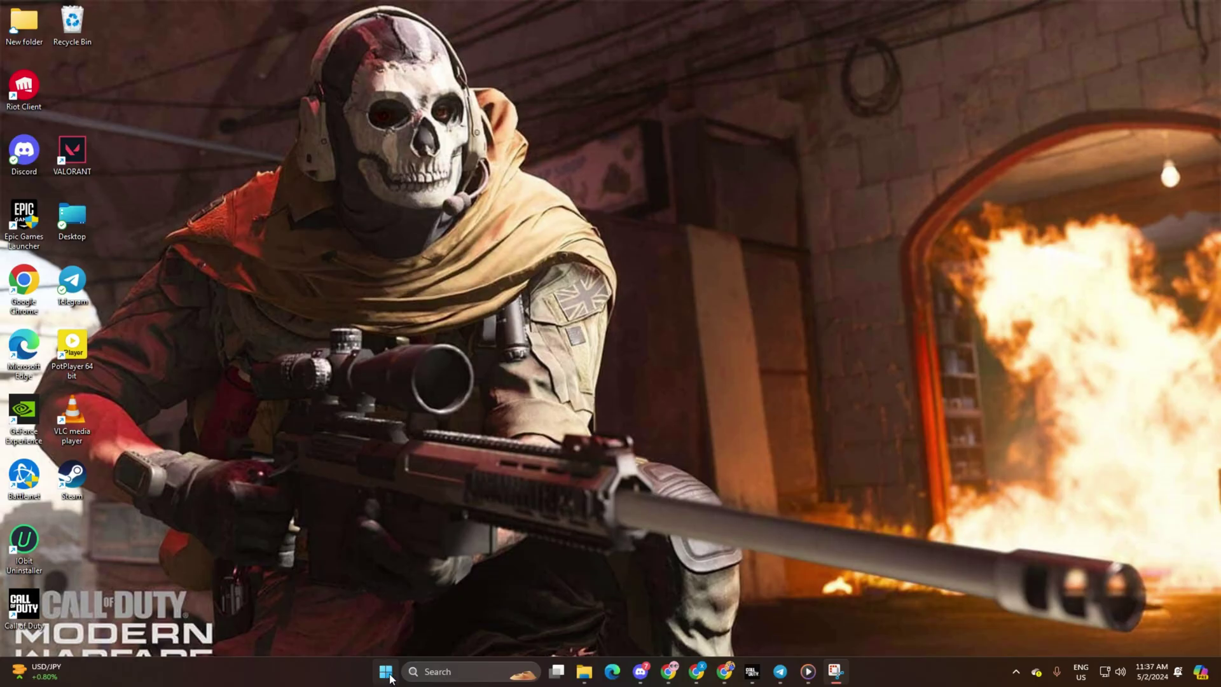
key(super)
click(783, 296)
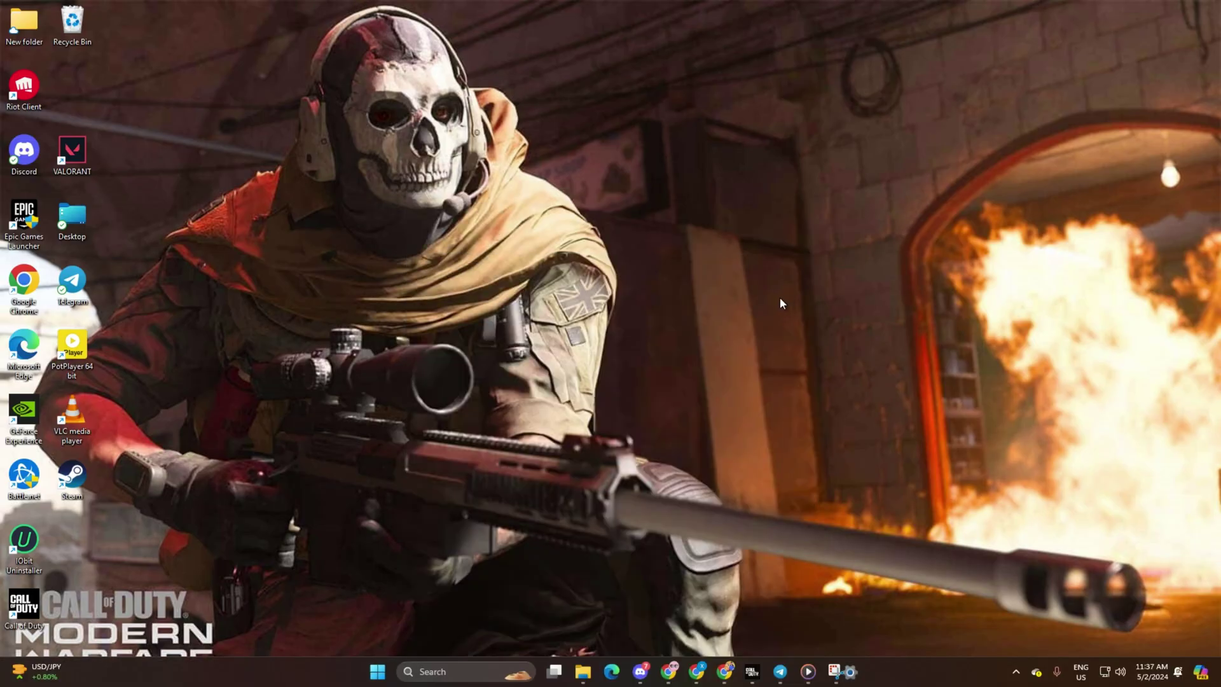
click(90, 216)
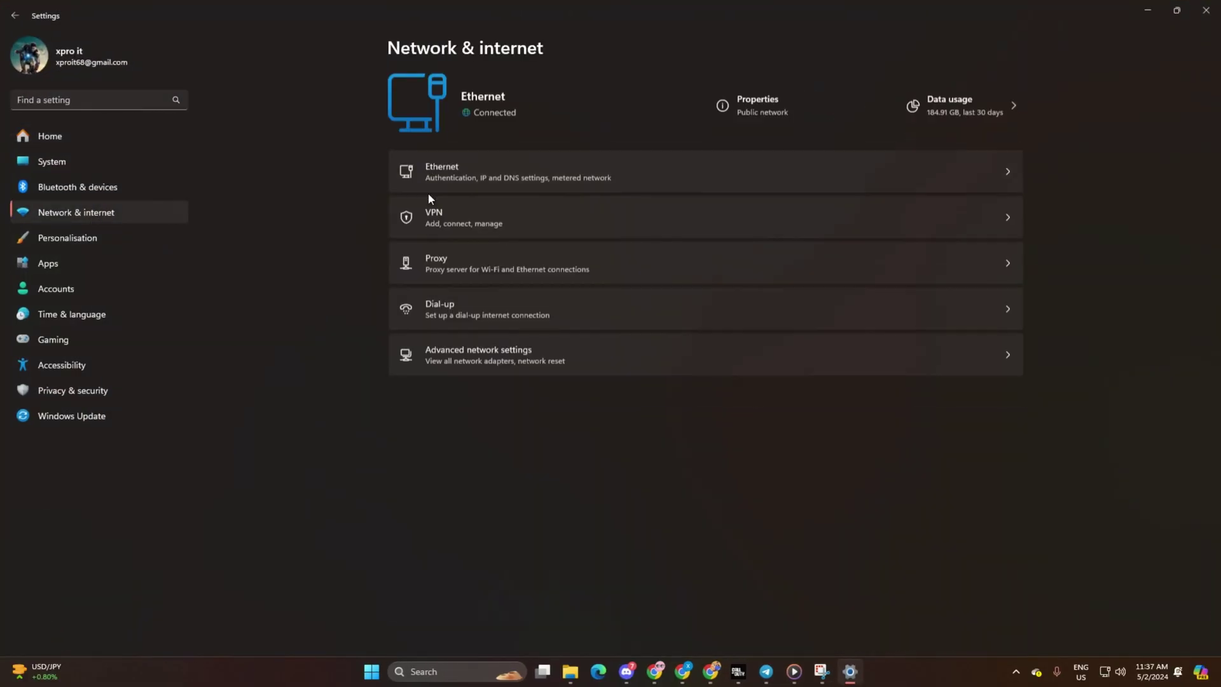
click(503, 174)
scroll(882, 449, down, 1)
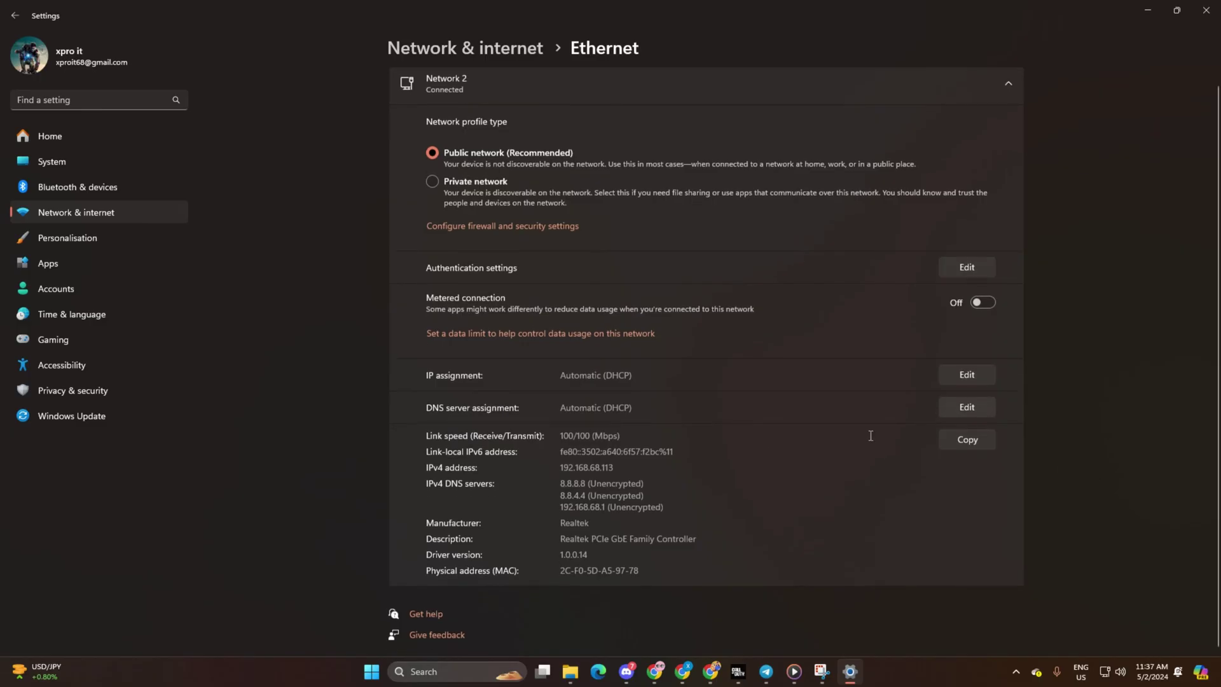
Switch Ethernet IPv4 DNS to Manual with preferred 1.0.0.1, save, and close Settings.
click(963, 410)
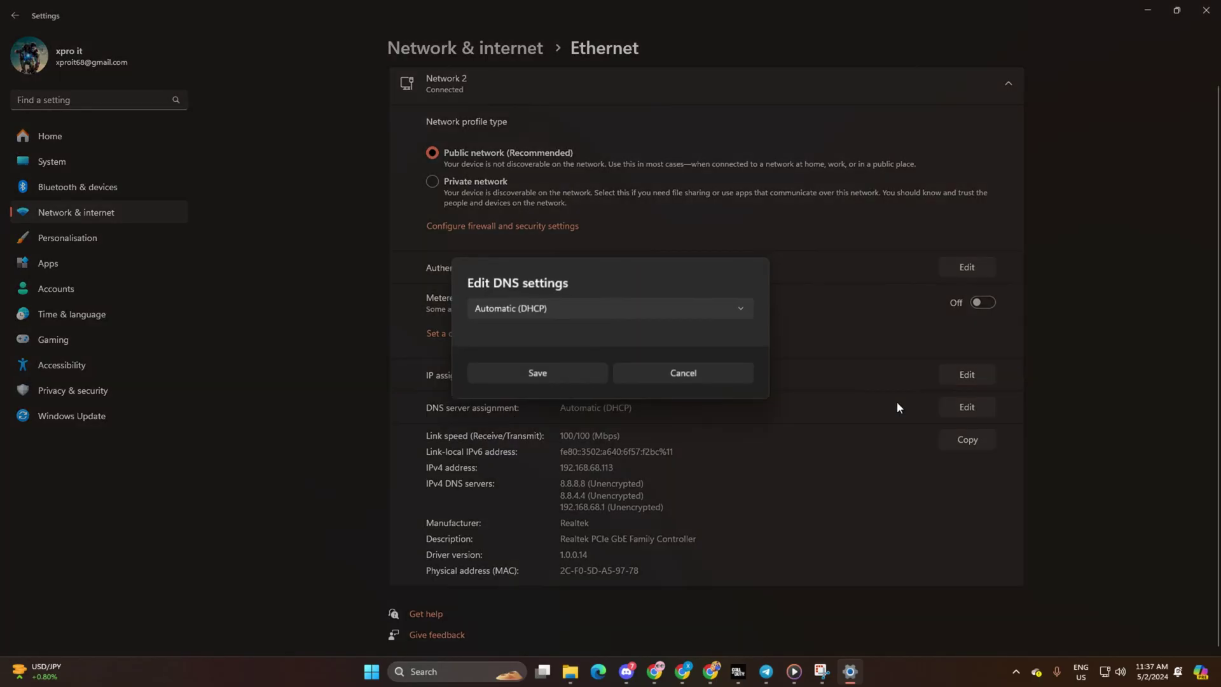
click(554, 313)
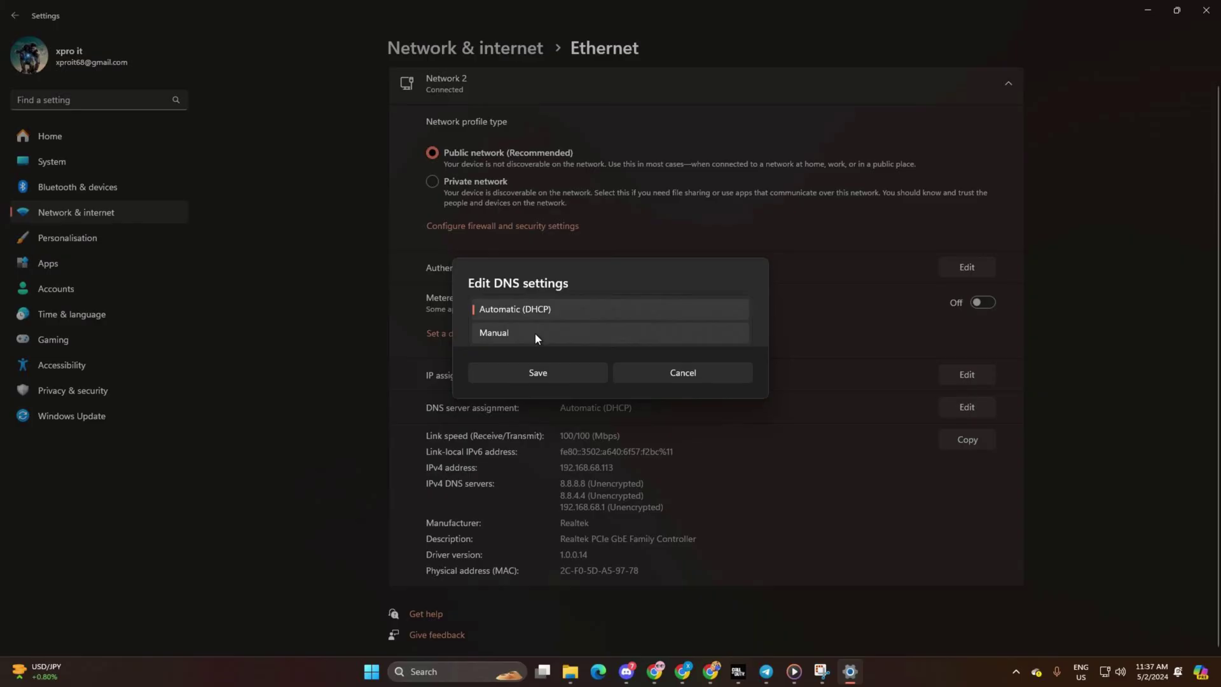
click(535, 334)
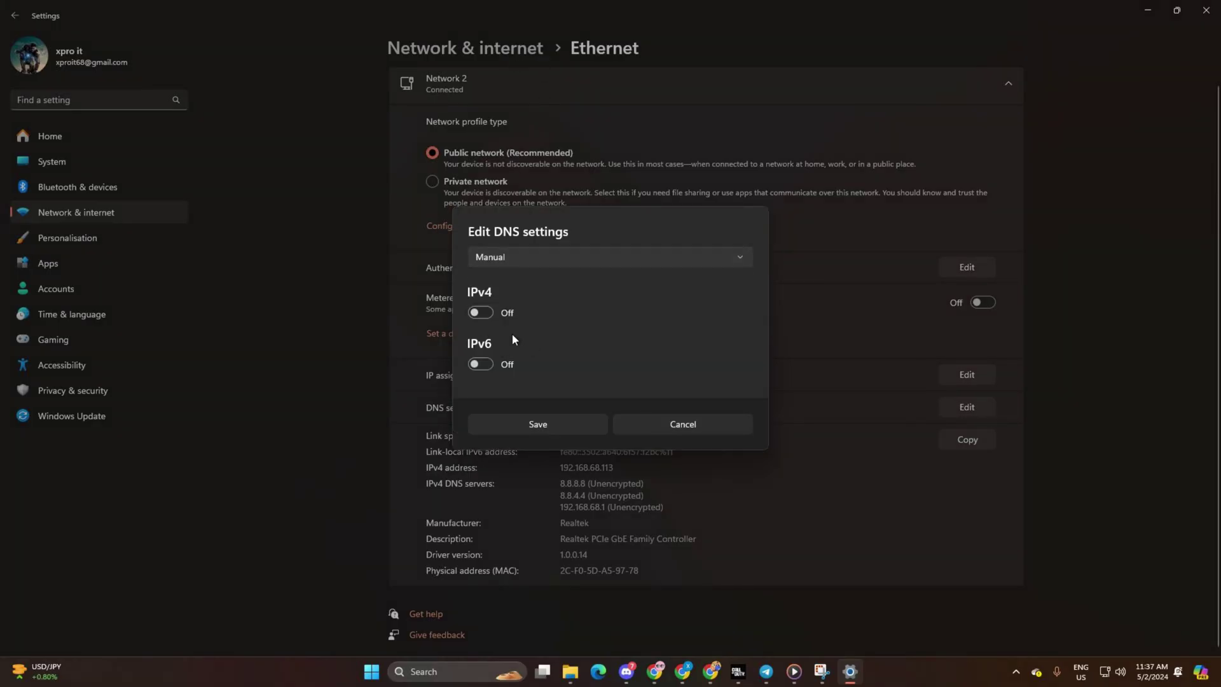
click(481, 313)
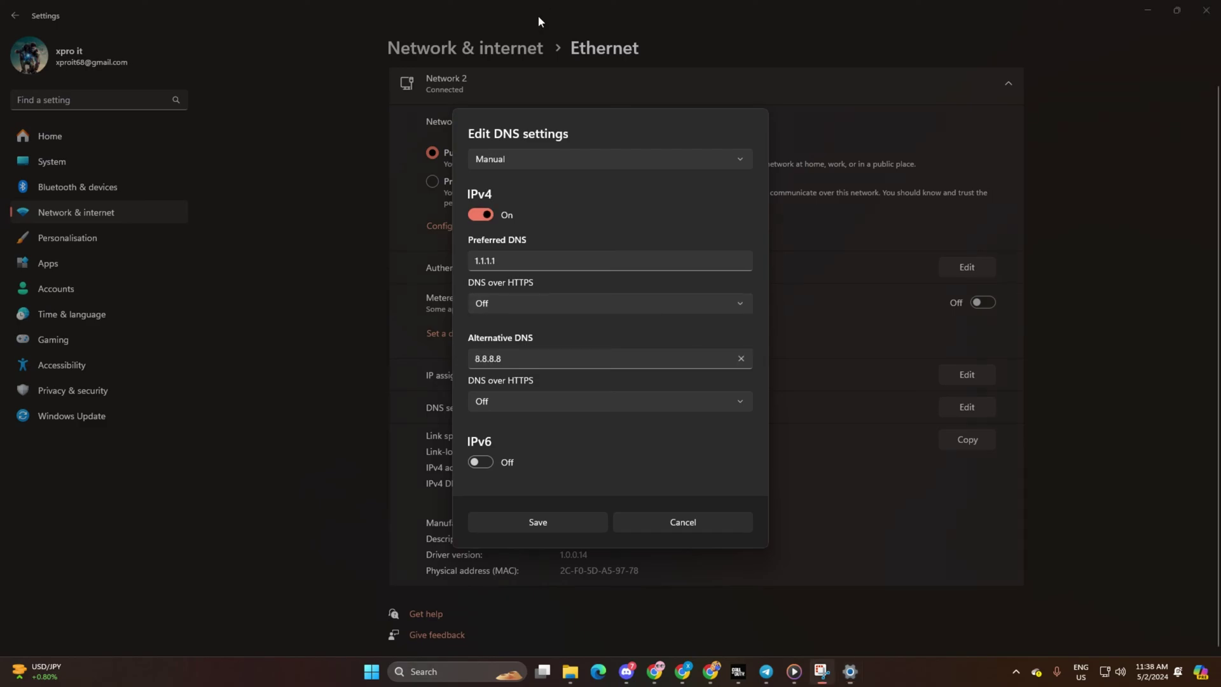
key(Tab)
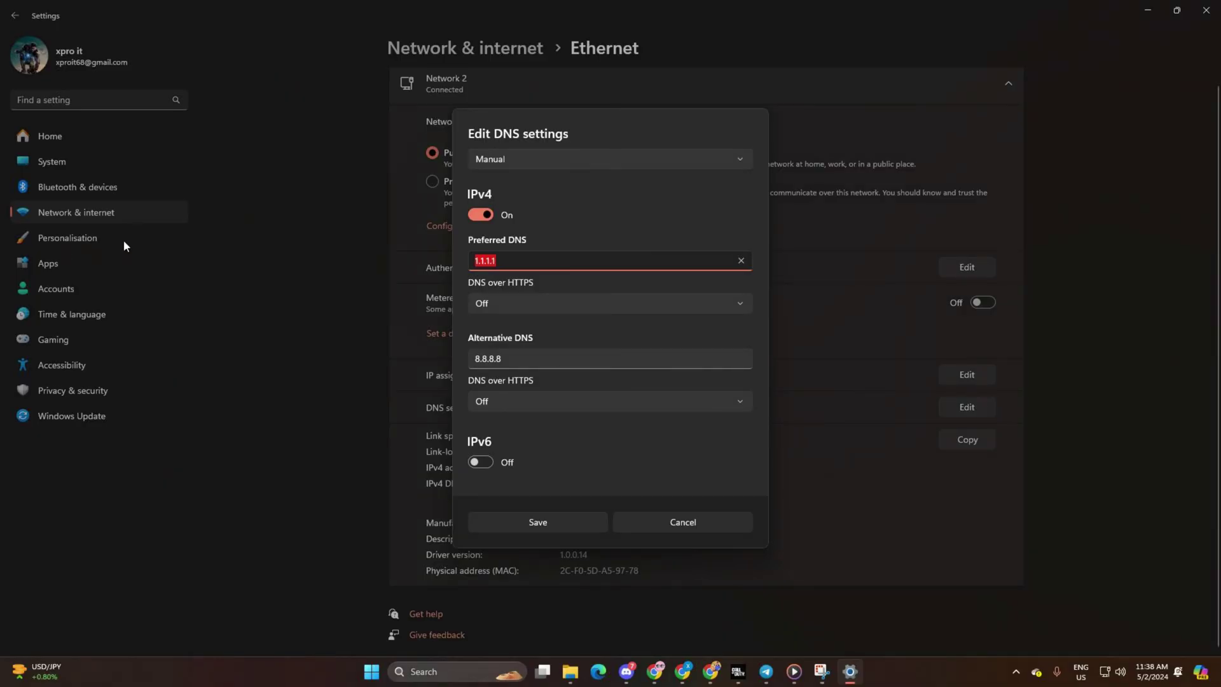
key(BackSpace)
text(1.0.0.1)
click(538, 521)
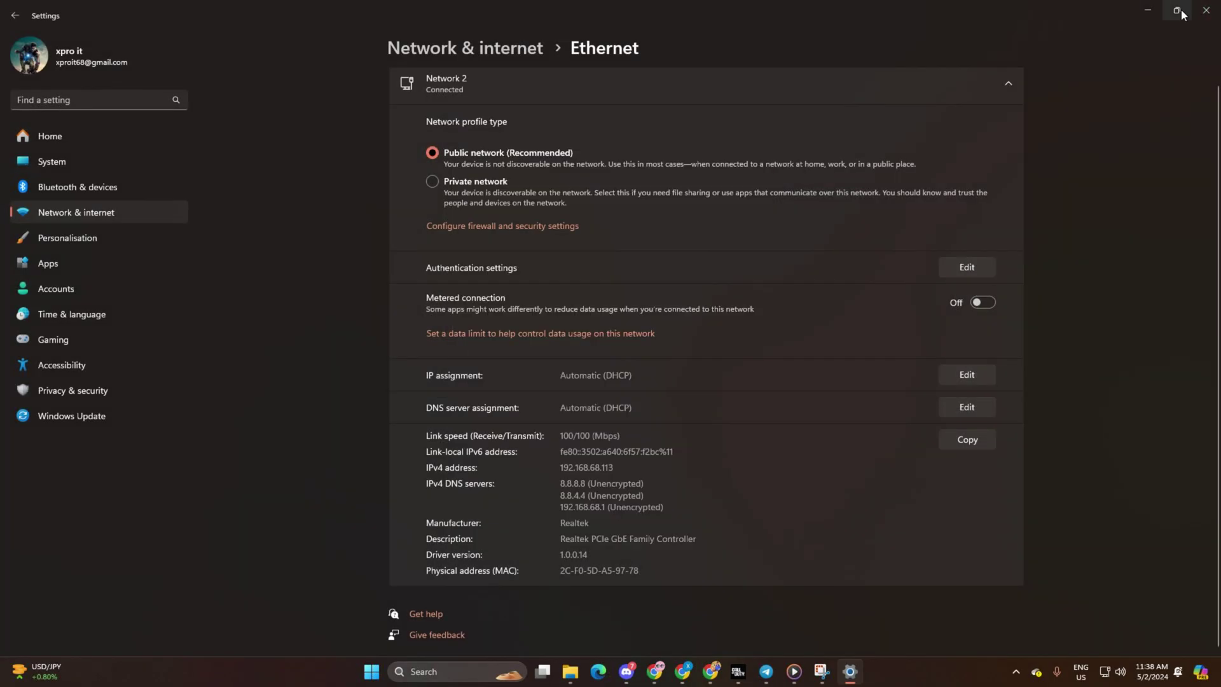
click(1207, 10)
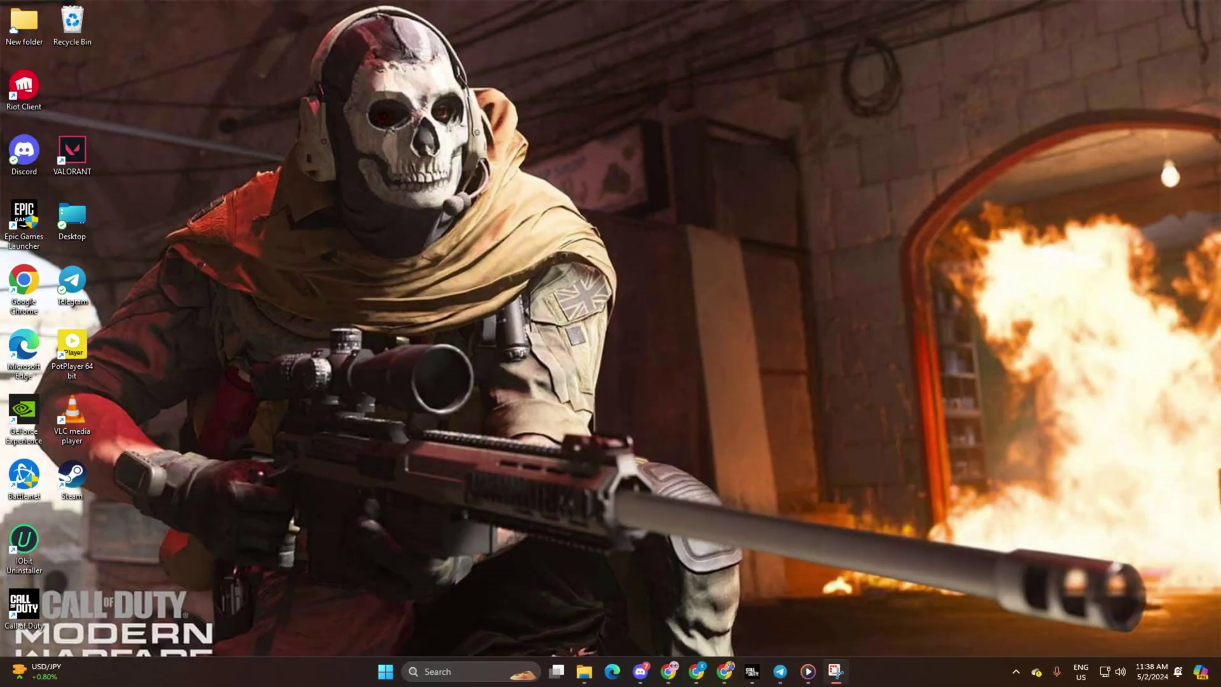